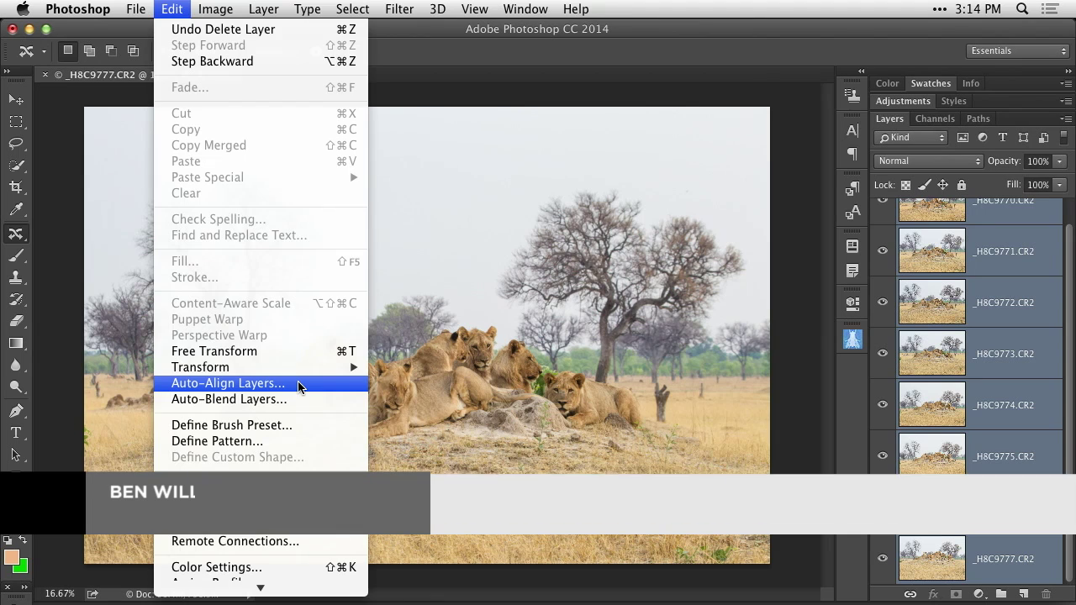
- Auto-align the stacked lion photo layers using the Auto projection
{"action": "left_click", "coordinate": [299, 386]}
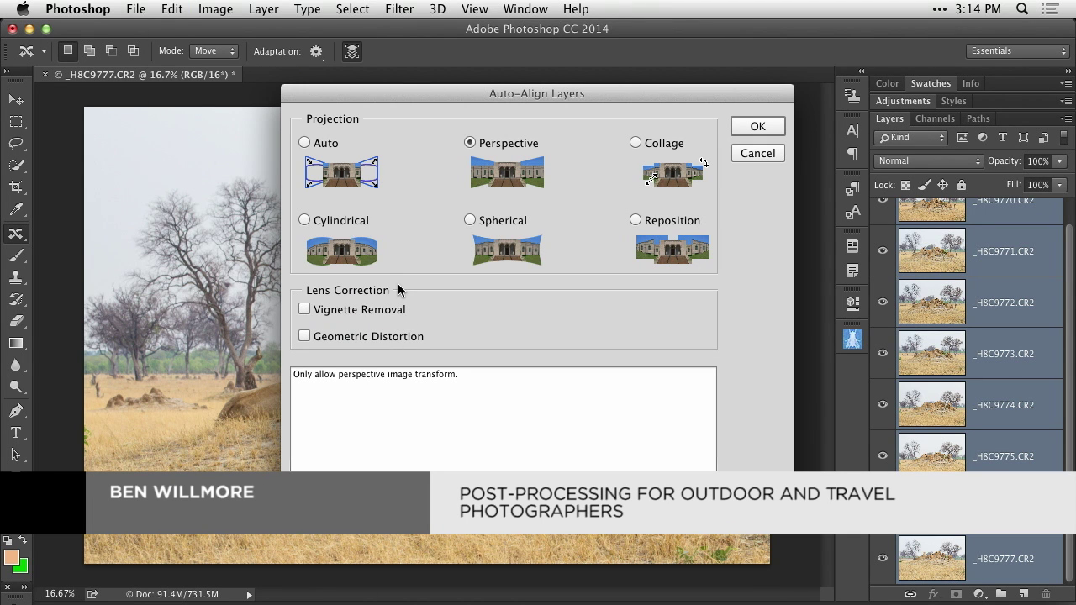
{"action": "left_click", "coordinate": [306, 144]}
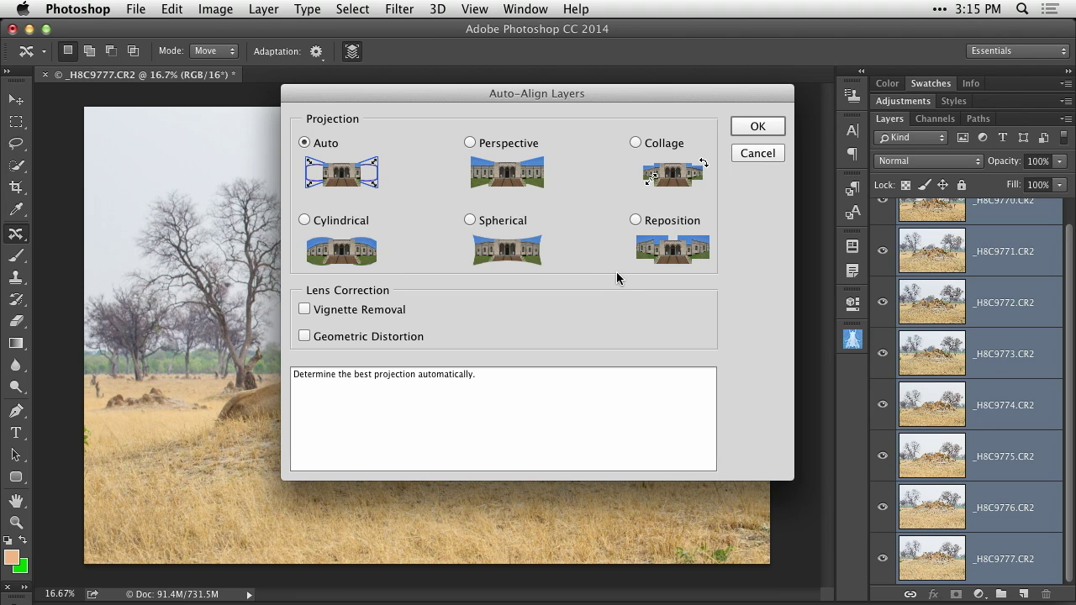
{"action": "left_click", "coordinate": [759, 127]}
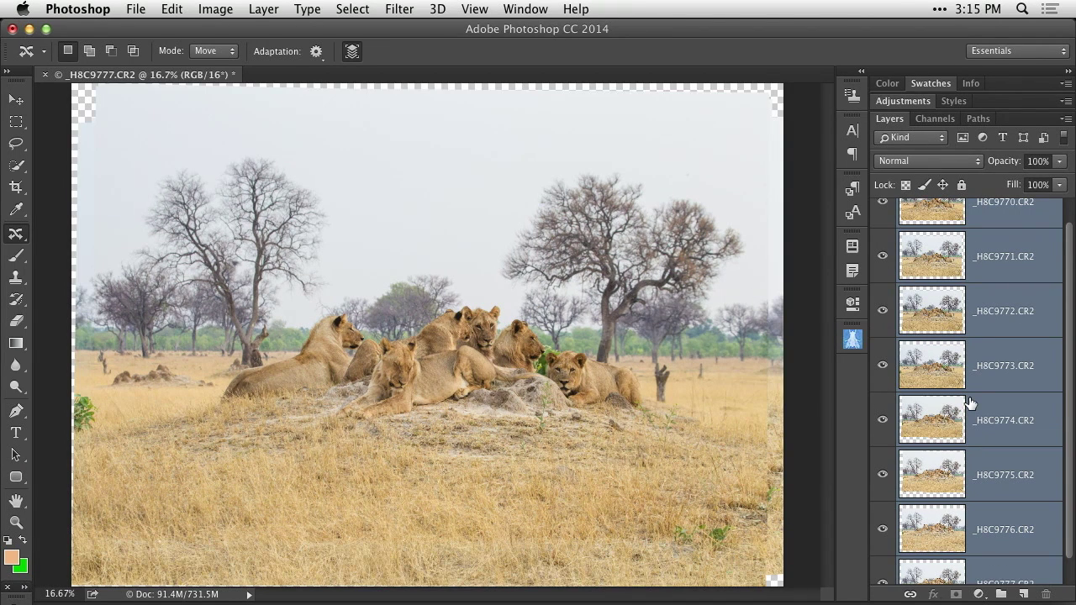
- Bring the top of the layer stack into view and hide the _H8C9770 layer
{"action": "scroll", "coordinate": [1002, 375], "scroll_direction": "up", "scroll_amount": 1}
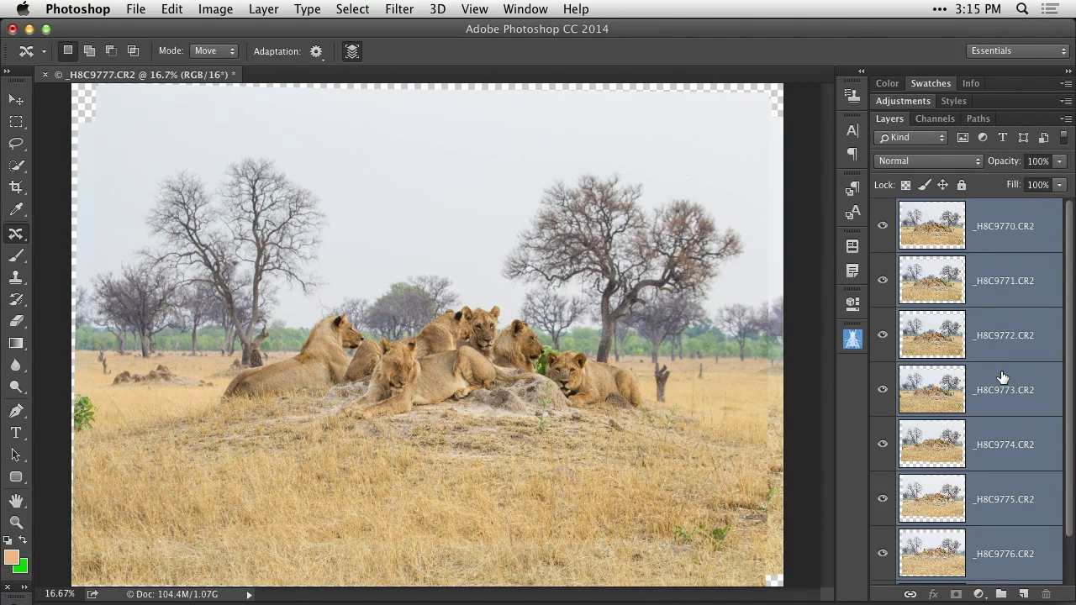
{"action": "left_click", "coordinate": [882, 229]}
{"action": "left_click", "coordinate": [883, 229]}
{"action": "left_click", "coordinate": [883, 228]}
{"action": "left_click", "coordinate": [883, 229]}
{"action": "left_click", "coordinate": [883, 229]}
{"action": "left_click", "coordinate": [883, 229]}
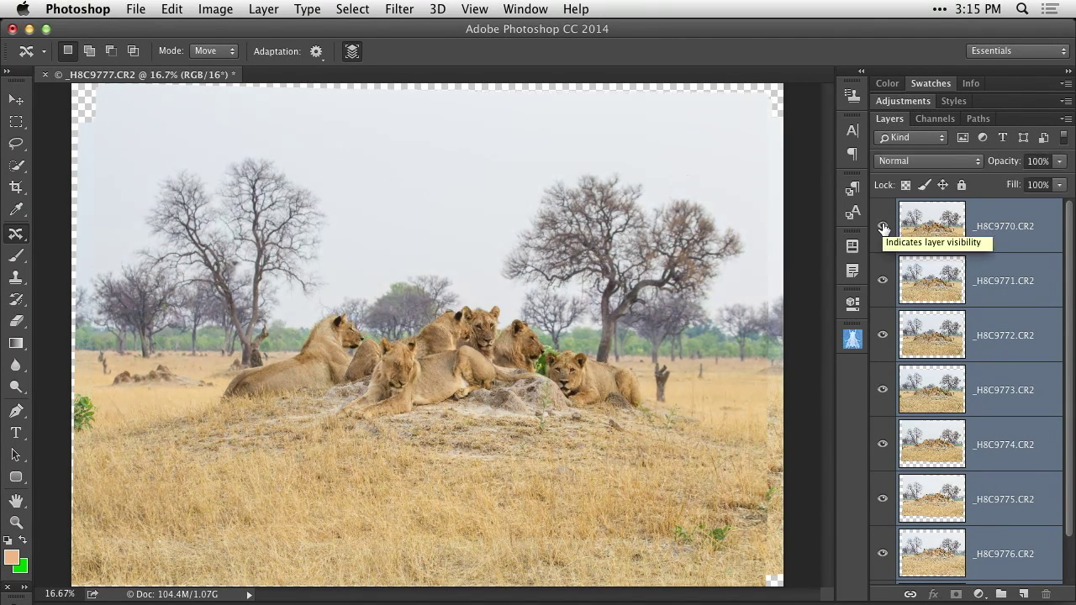
{"action": "left_click", "coordinate": [882, 228]}
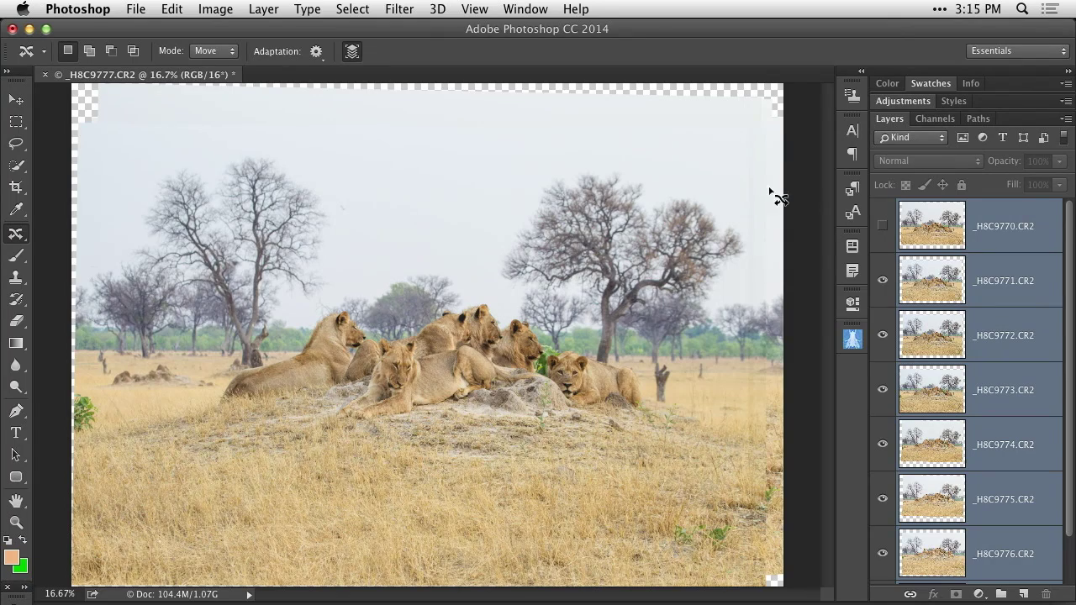
{"action": "left_click", "coordinate": [882, 281]}
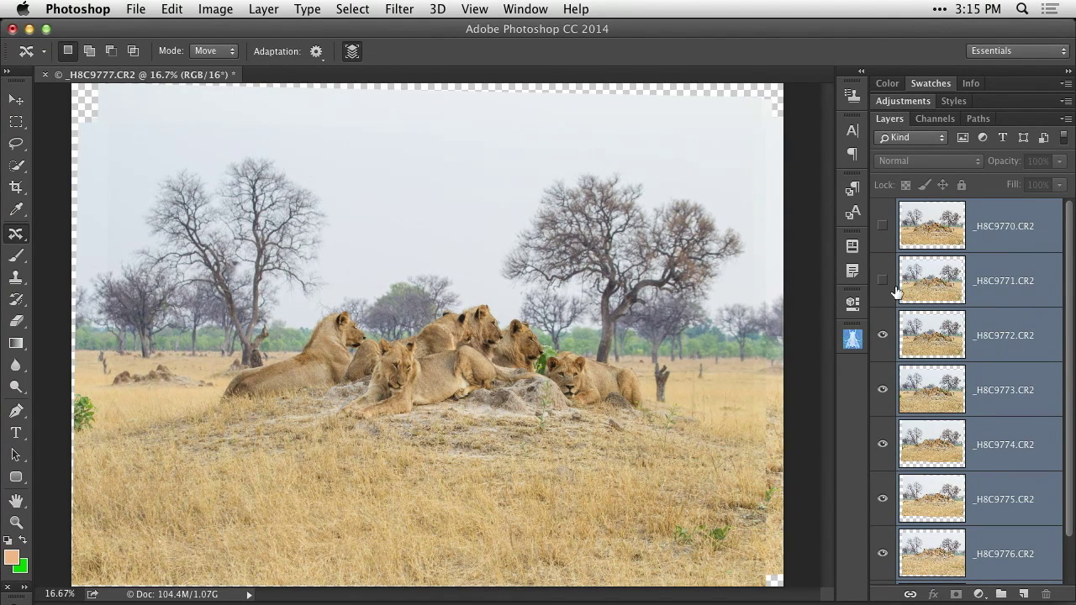
{"action": "left_click", "coordinate": [883, 337]}
{"action": "left_click", "coordinate": [883, 337]}
{"action": "left_click", "coordinate": [882, 337]}
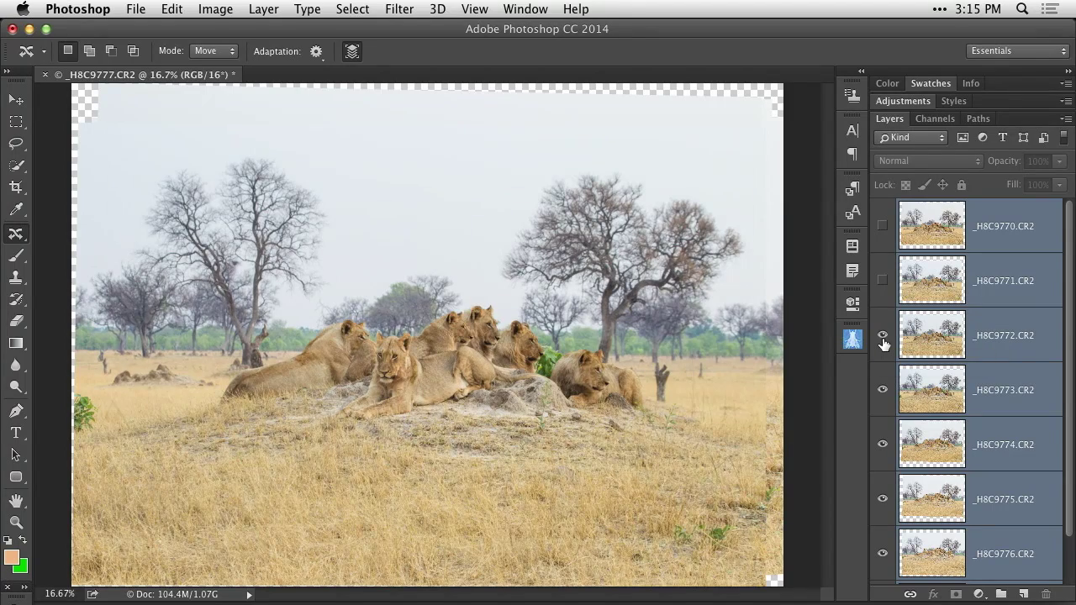
{"action": "left_click", "coordinate": [882, 337]}
{"action": "left_click", "coordinate": [882, 337]}
{"action": "left_click", "coordinate": [883, 337]}
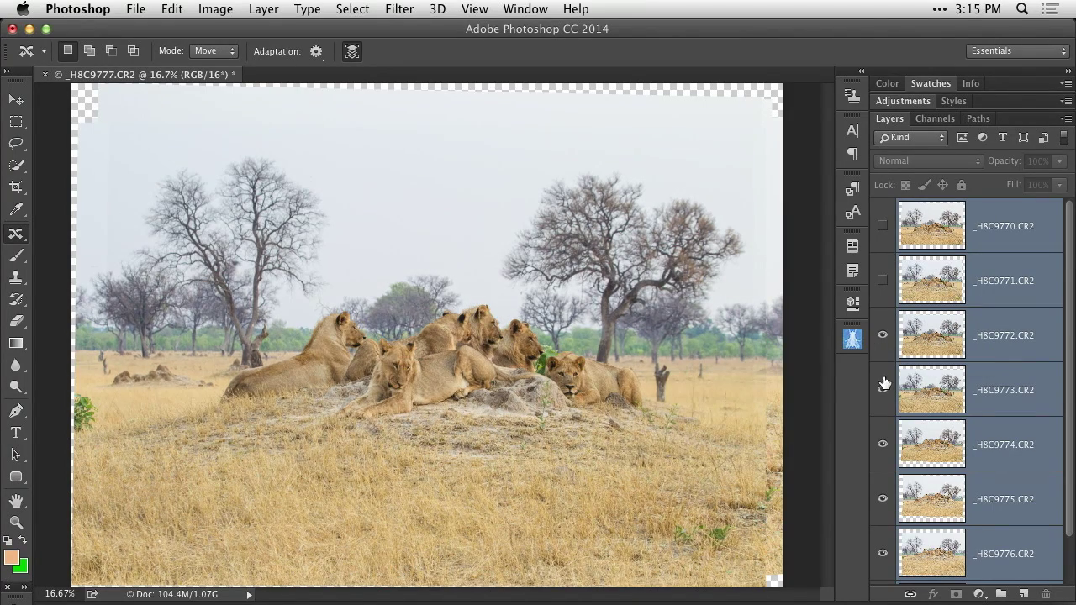
{"action": "left_click", "coordinate": [883, 337]}
{"action": "left_click", "coordinate": [883, 390]}
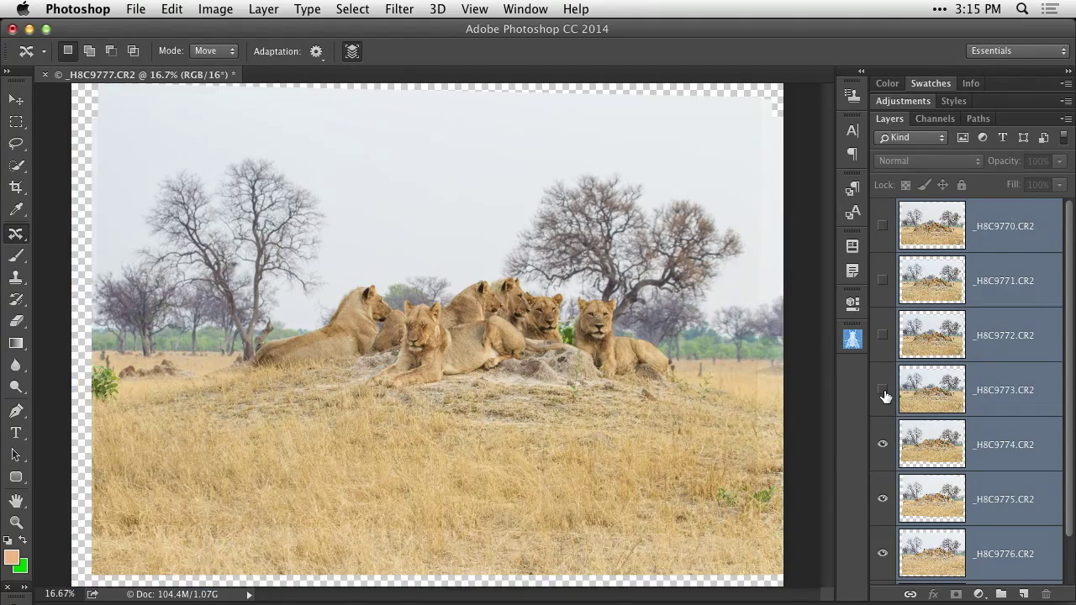
{"action": "left_click", "coordinate": [883, 390]}
{"action": "left_click", "coordinate": [882, 390]}
{"action": "left_click", "coordinate": [882, 390]}
{"action": "left_click", "coordinate": [883, 390]}
{"action": "left_click", "coordinate": [882, 390]}
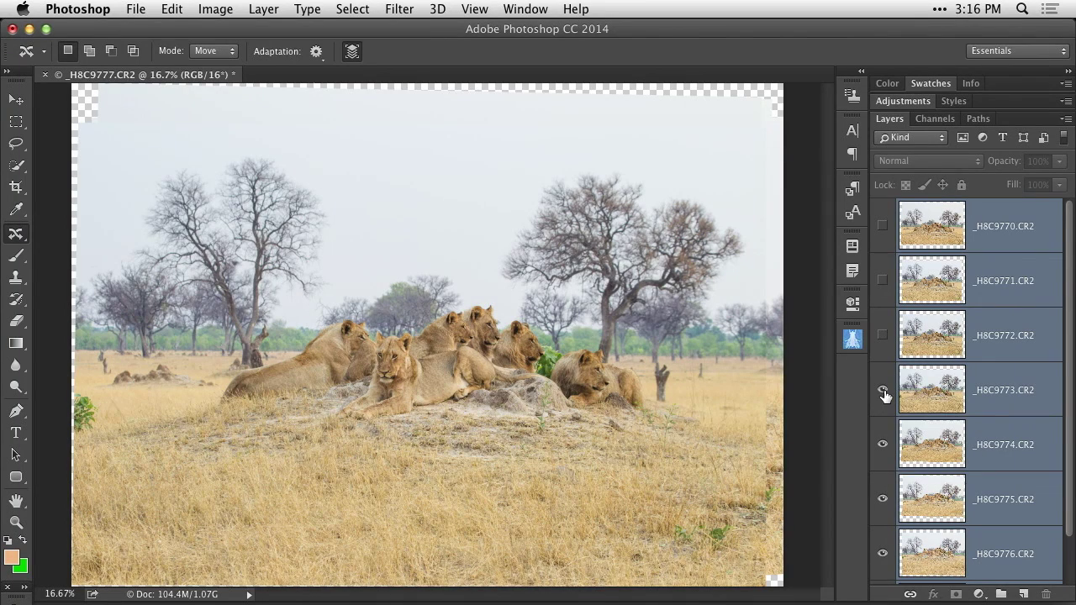
{"action": "left_click", "coordinate": [883, 390]}
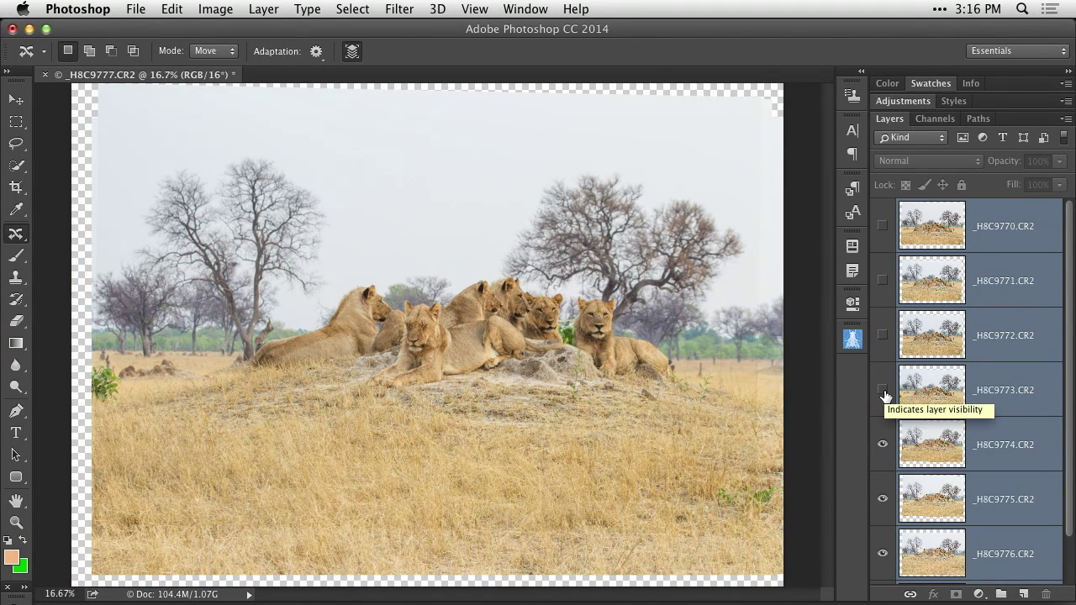
{"action": "left_click", "coordinate": [883, 390]}
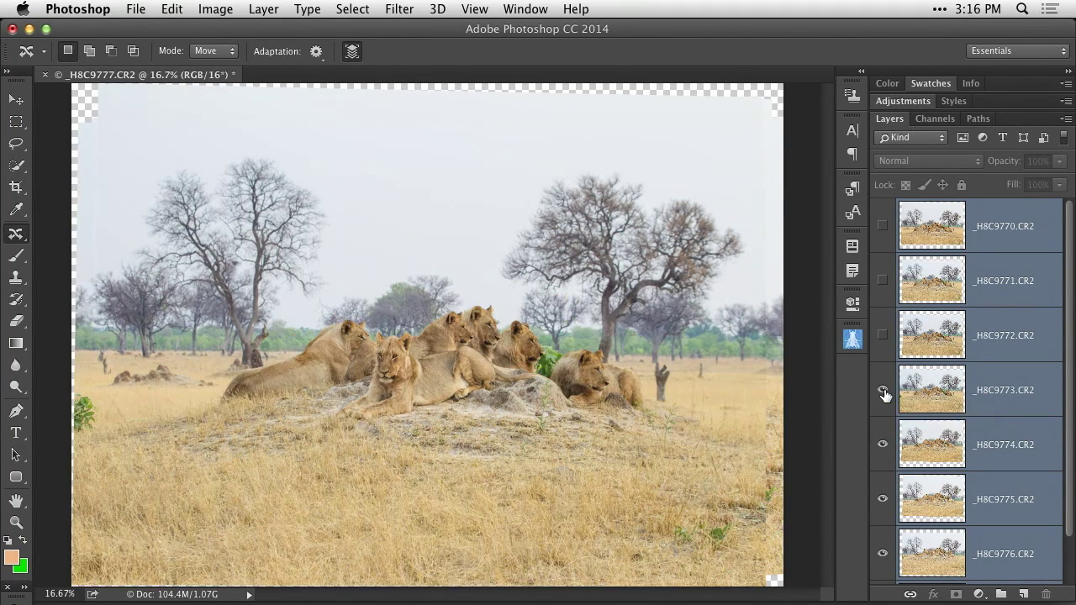
{"action": "left_click", "coordinate": [882, 390]}
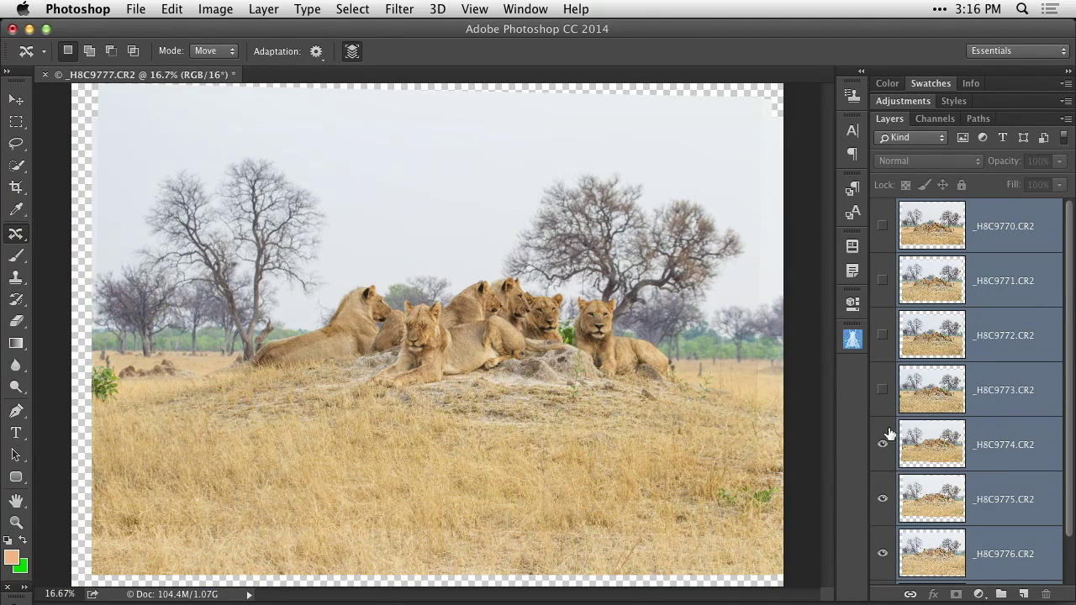
{"action": "left_click", "coordinate": [882, 445]}
{"action": "left_click", "coordinate": [882, 445]}
{"action": "left_click", "coordinate": [883, 445]}
{"action": "left_click", "coordinate": [881, 500]}
{"action": "left_click", "coordinate": [881, 500]}
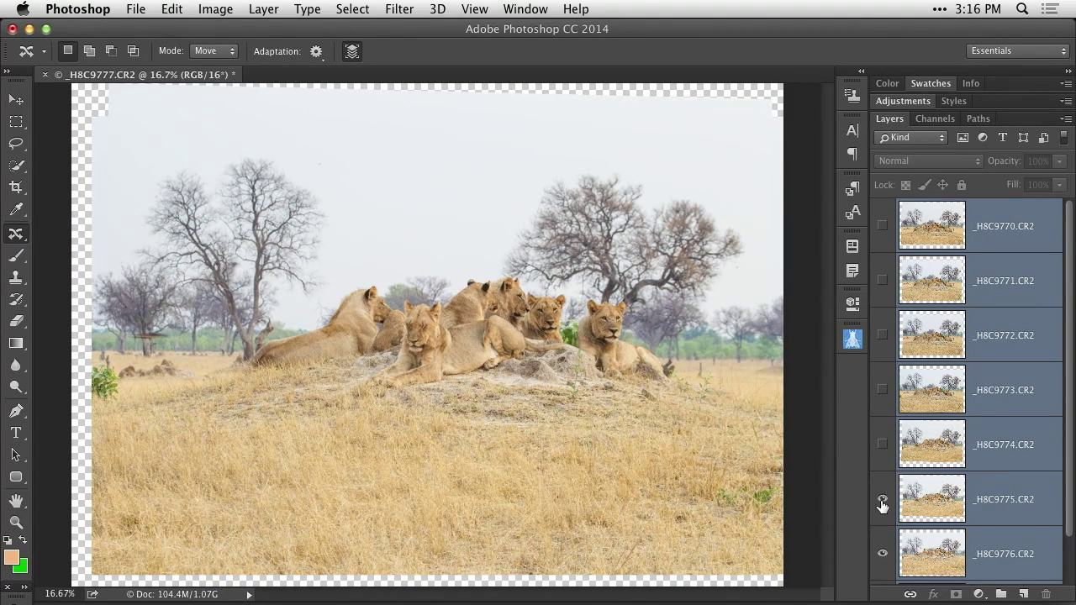
{"action": "left_click", "coordinate": [882, 554]}
{"action": "left_click", "coordinate": [882, 554]}
{"action": "left_click", "coordinate": [881, 500]}
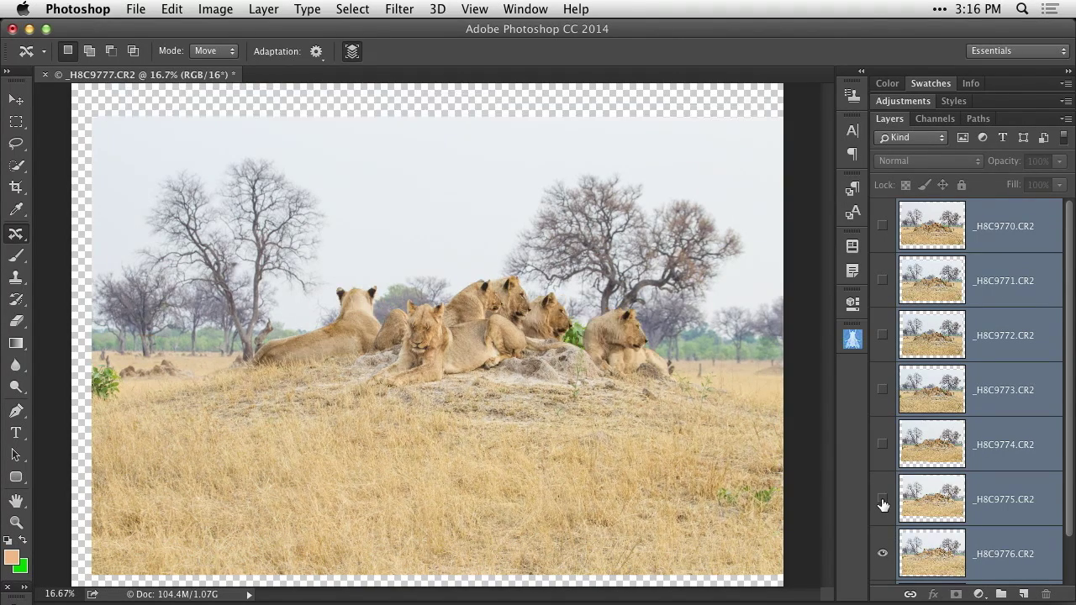
{"action": "left_click", "coordinate": [883, 444]}
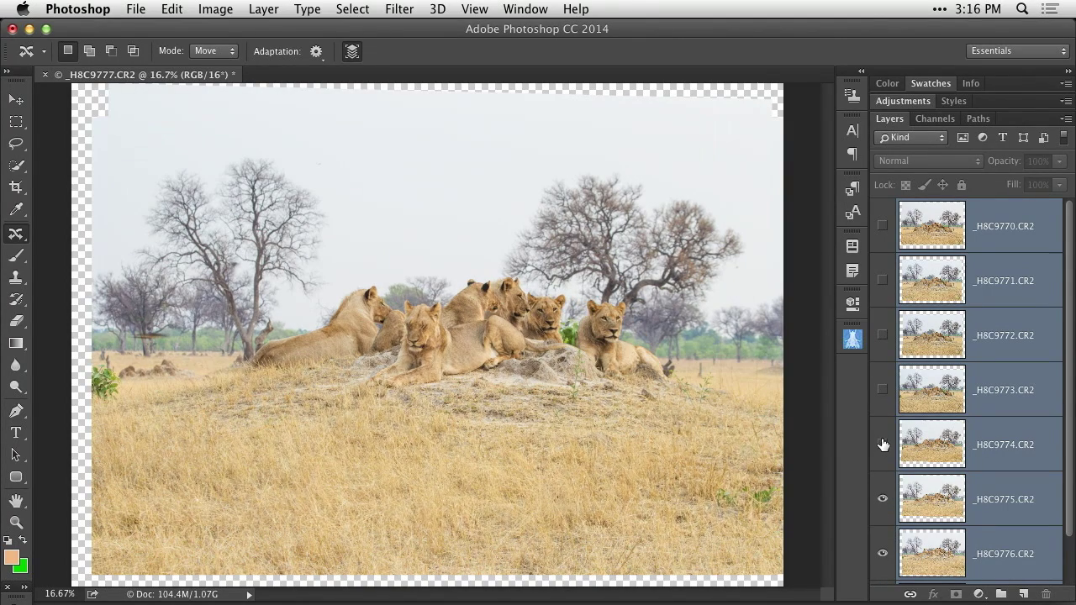
{"action": "left_click", "coordinate": [884, 392]}
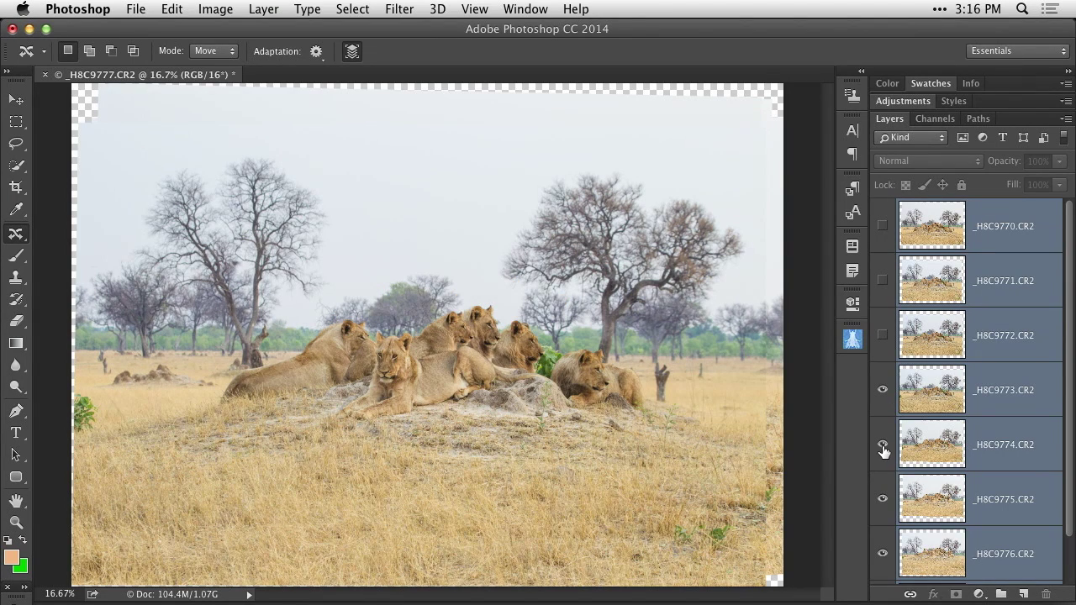
{"action": "left_click", "coordinate": [882, 225]}
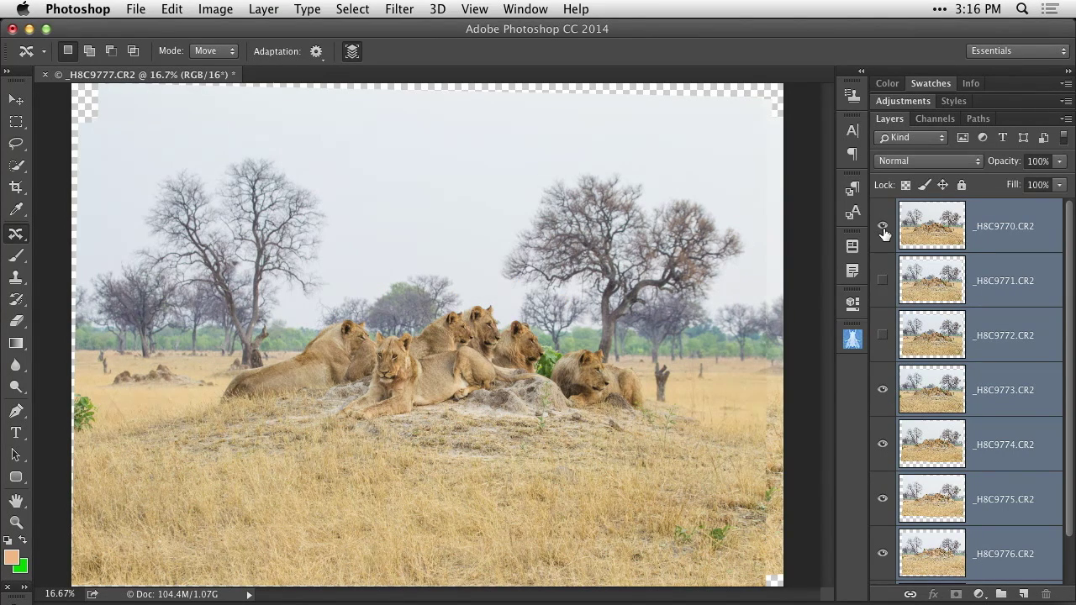
{"action": "left_click", "coordinate": [883, 280]}
{"action": "left_click", "coordinate": [883, 335]}
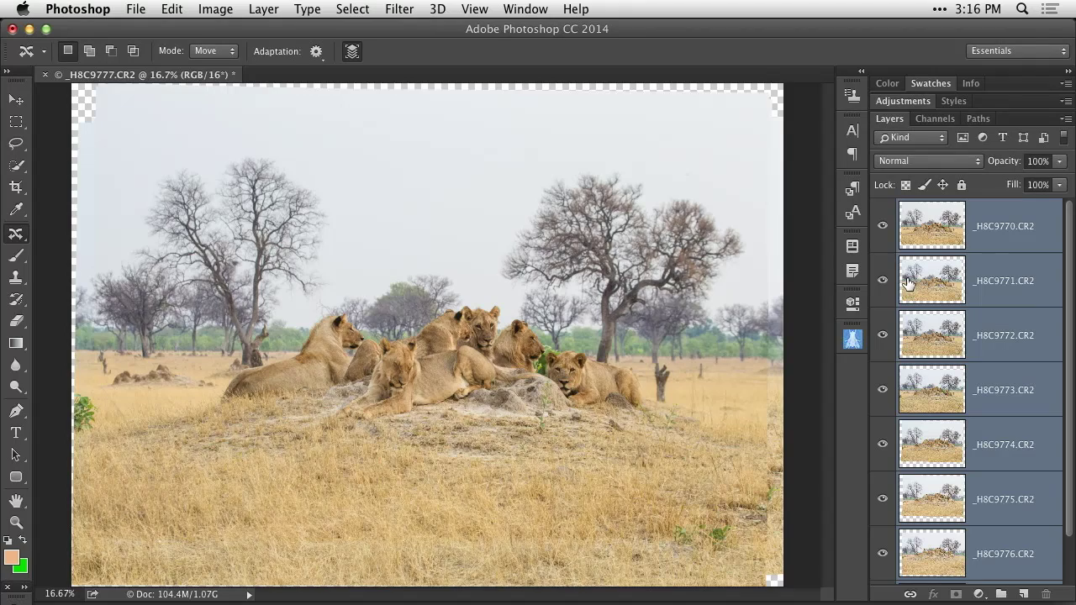
{"action": "left_click", "coordinate": [883, 227]}
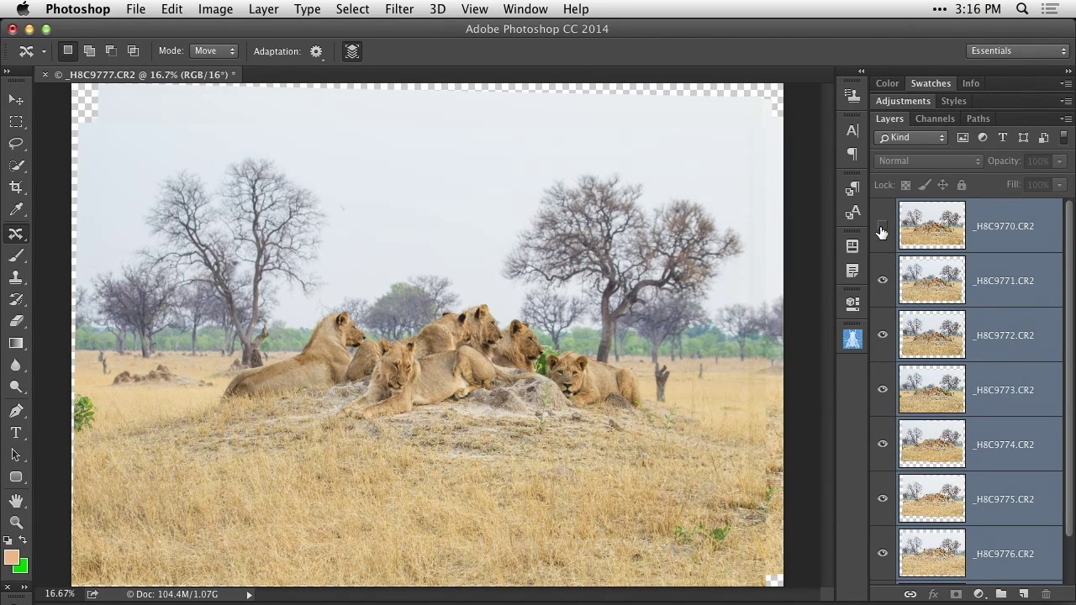
{"action": "left_click", "coordinate": [882, 281]}
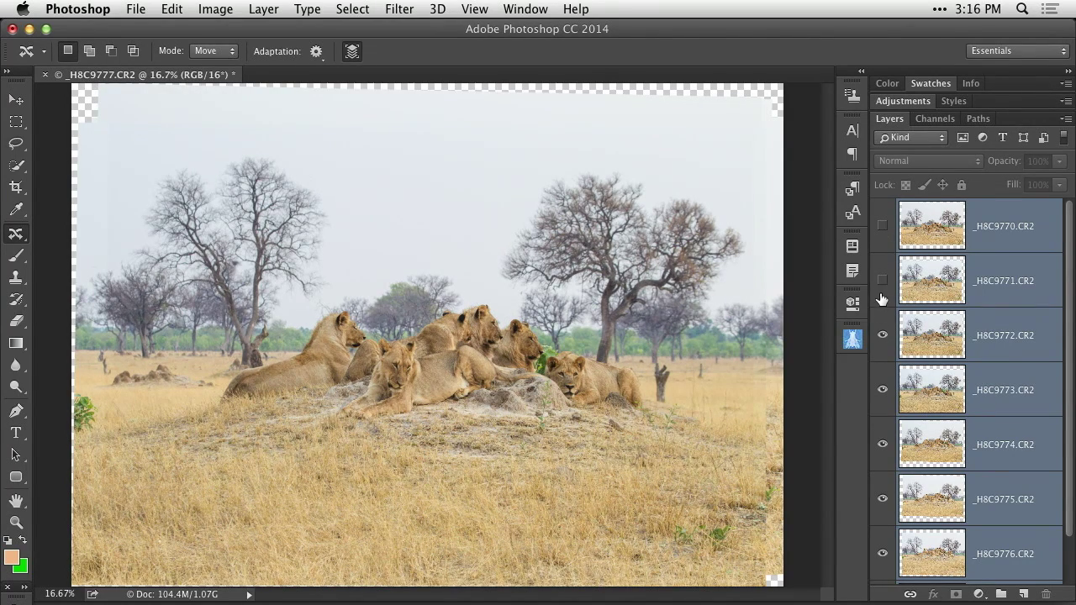
{"action": "left_click", "coordinate": [882, 280]}
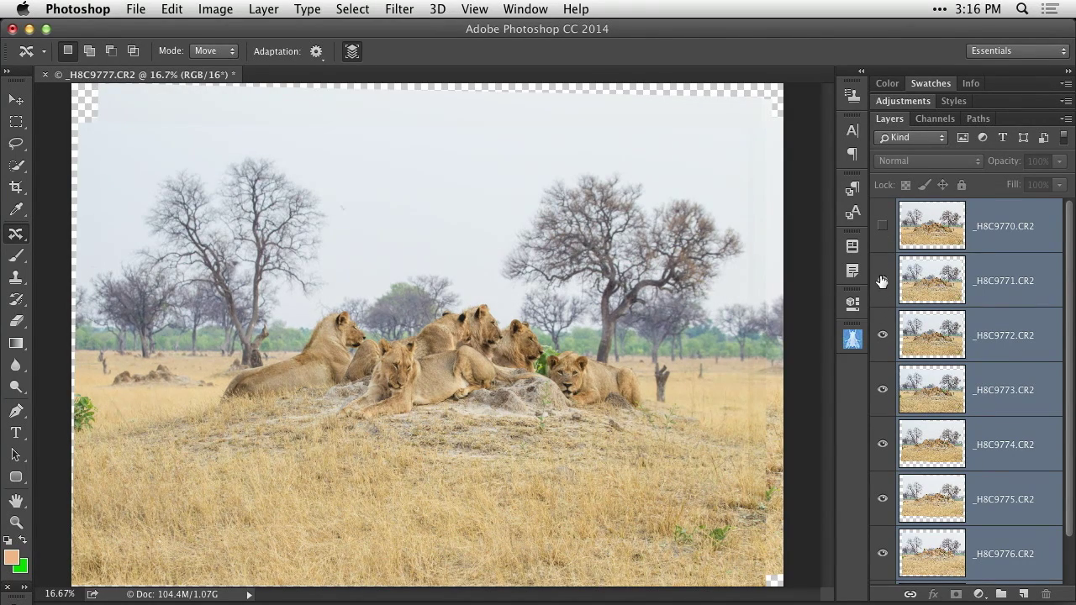
{"action": "left_click", "coordinate": [883, 227]}
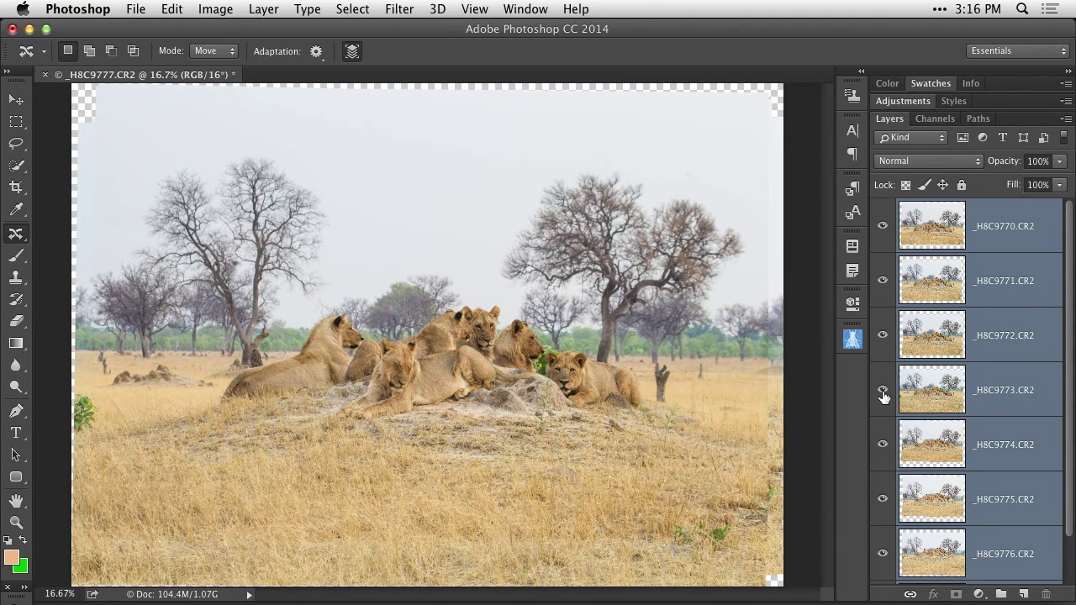
{"action": "scroll", "coordinate": [883, 391], "scroll_direction": "down", "scroll_amount": 2}
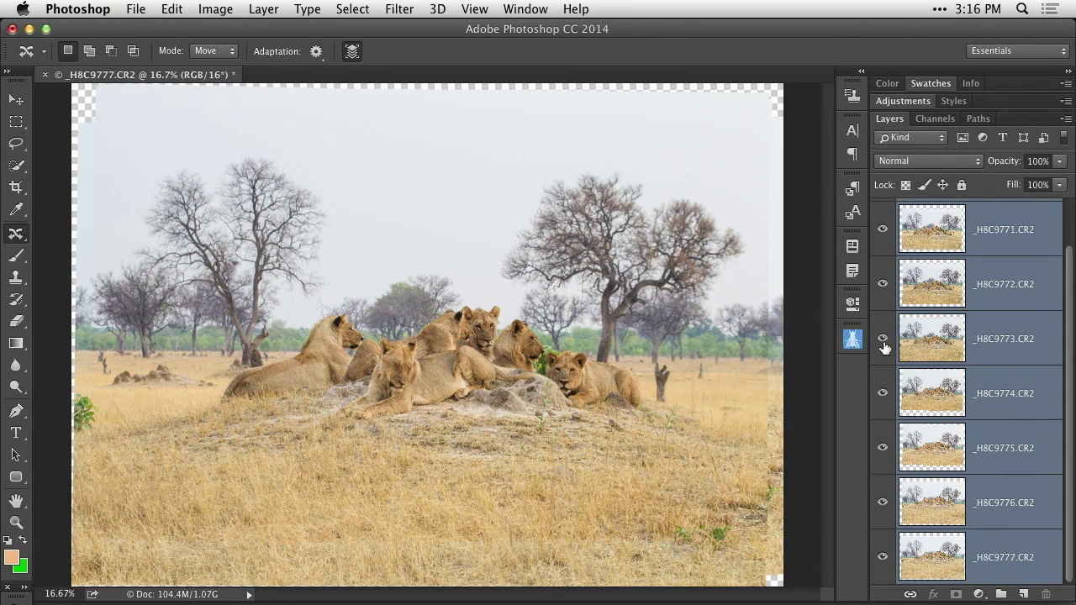
- Hide layers _H8C9770–_H8C9771 and _H8C9773–_H8C9777, leaving only _H8C9772 visible
{"action": "left_click_drag", "start_coordinate": [882, 341], "coordinate": [883, 514]}
{"action": "scroll", "coordinate": [966, 327], "scroll_direction": "up", "scroll_amount": 2}
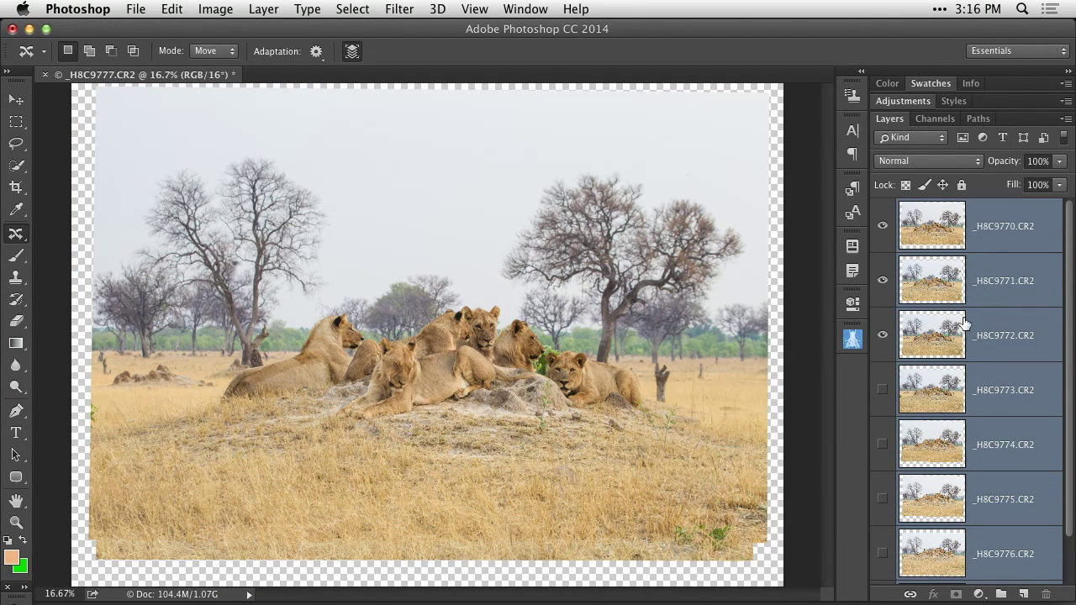
{"action": "left_click", "coordinate": [995, 341]}
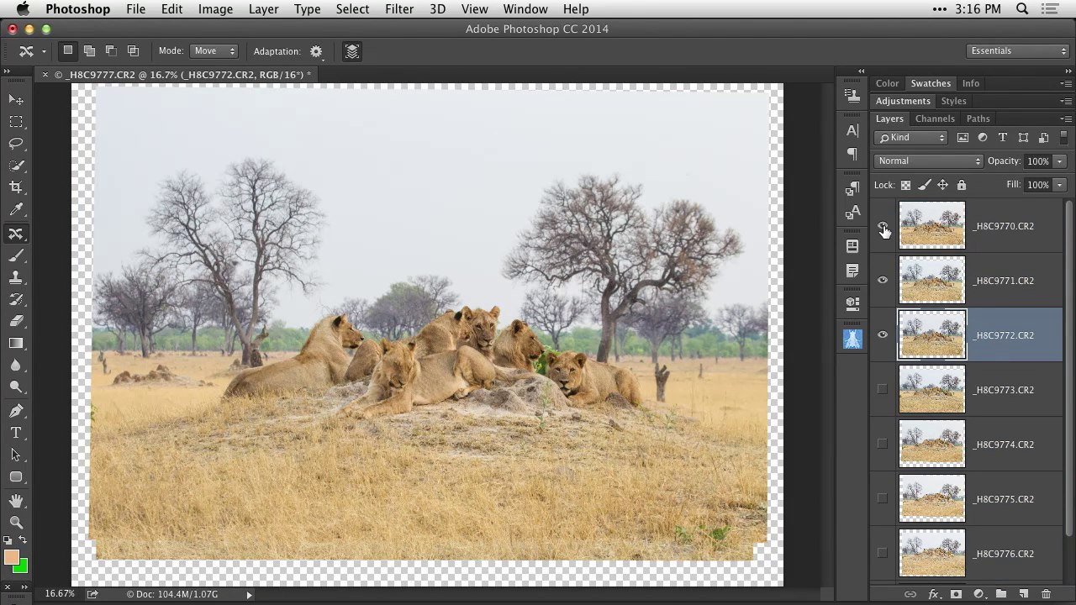
{"action": "left_click_drag", "start_coordinate": [884, 226], "coordinate": [883, 281]}
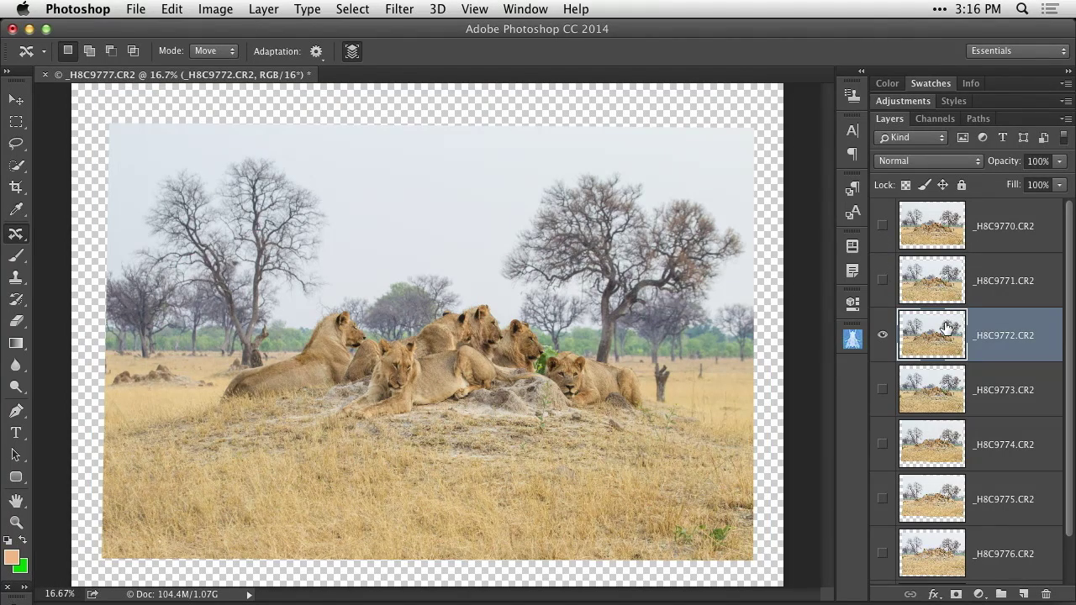
- Flick _H8C9771 on and off against _H8C9772, leaving _H8C9771 hidden
{"action": "left_click", "coordinate": [882, 281]}
{"action": "left_click", "coordinate": [883, 281]}
{"action": "left_click", "coordinate": [883, 281]}
{"action": "left_click", "coordinate": [883, 281]}
{"action": "left_click", "coordinate": [883, 281]}
{"action": "left_click", "coordinate": [882, 281]}
{"action": "left_click", "coordinate": [882, 281]}
{"action": "left_click", "coordinate": [883, 281]}
{"action": "left_click", "coordinate": [883, 281]}
{"action": "left_click", "coordinate": [883, 281]}
{"action": "left_click", "coordinate": [883, 280]}
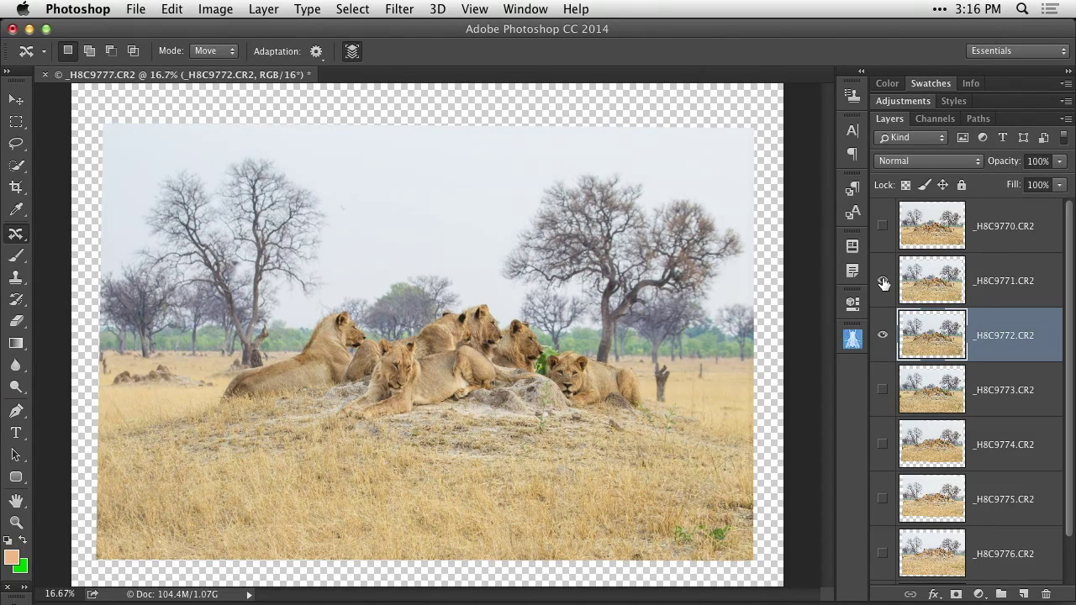
{"action": "left_click", "coordinate": [882, 281]}
{"action": "left_click", "coordinate": [882, 281]}
{"action": "left_click", "coordinate": [883, 281]}
{"action": "left_click", "coordinate": [883, 280]}
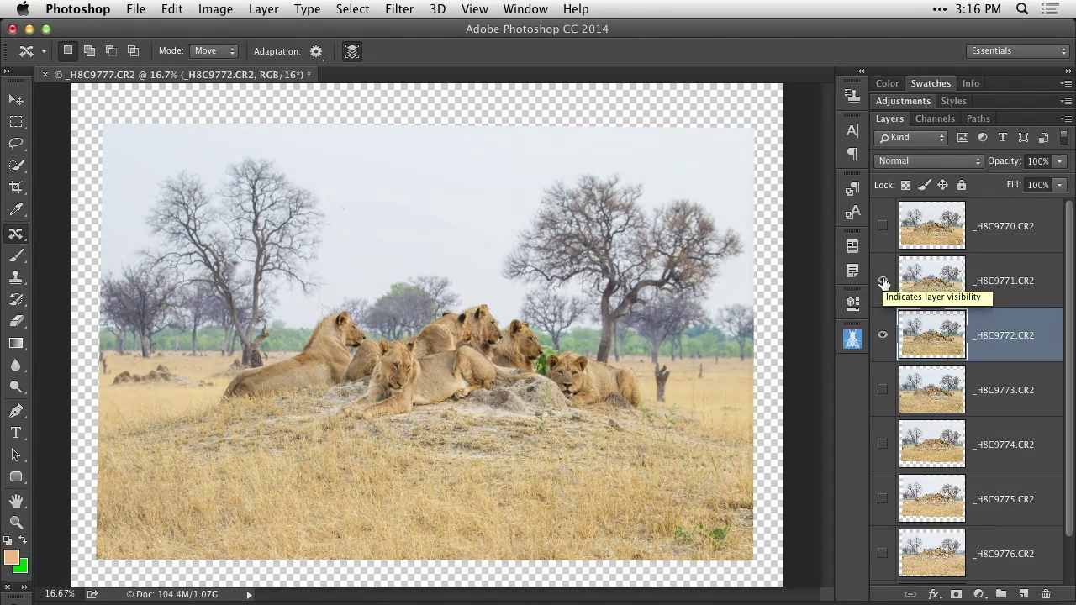
{"action": "left_click", "coordinate": [883, 281]}
- Flick _H8C9770 on and off against _H8C9772, ending with _H8C9770 visible on top
{"action": "left_click", "coordinate": [881, 227]}
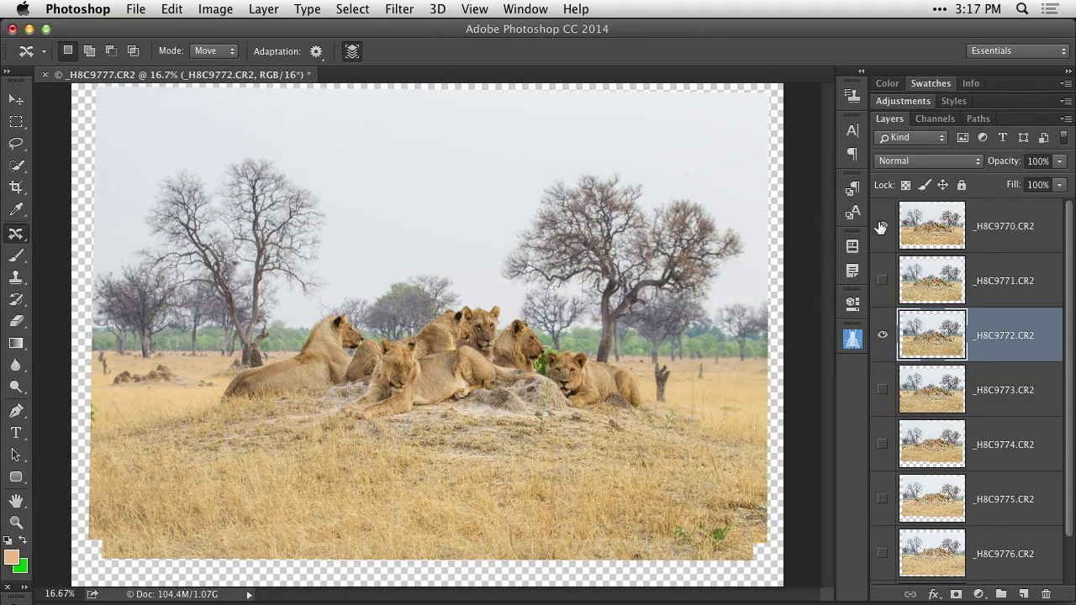
{"action": "left_click", "coordinate": [881, 227]}
{"action": "left_click", "coordinate": [881, 227]}
{"action": "left_click", "coordinate": [881, 227]}
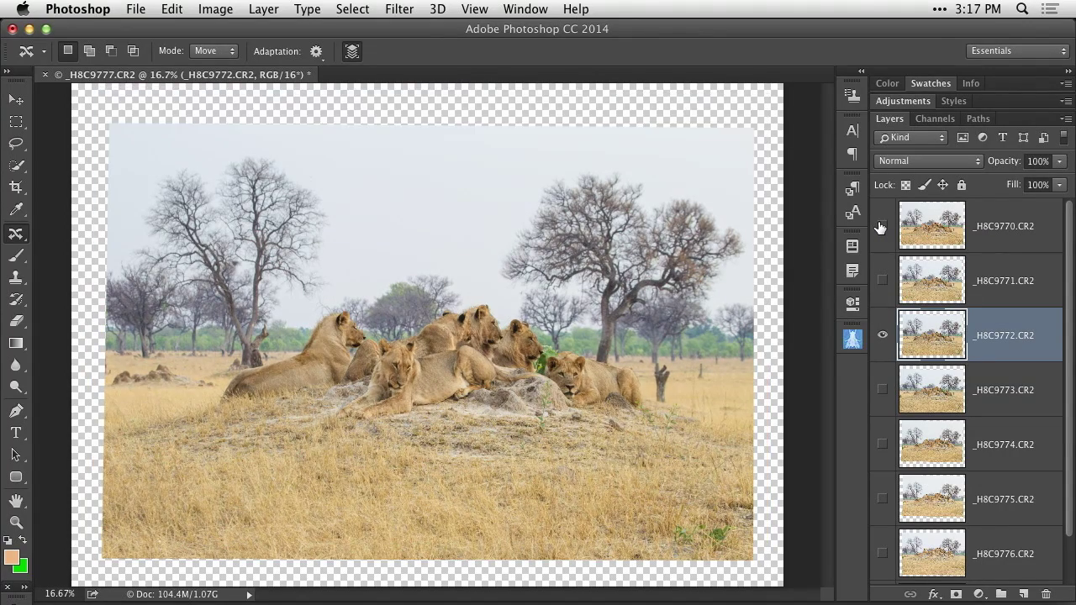
{"action": "left_click", "coordinate": [881, 227]}
{"action": "left_click", "coordinate": [881, 227]}
{"action": "left_click", "coordinate": [881, 227]}
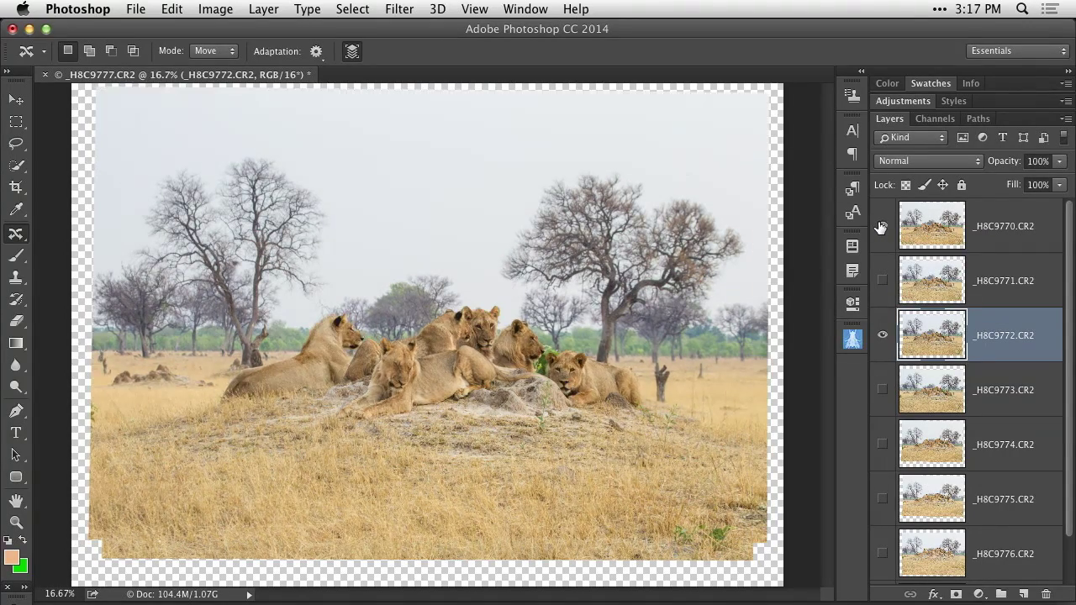
{"action": "left_click", "coordinate": [881, 227]}
{"action": "left_click", "coordinate": [880, 227]}
{"action": "left_click", "coordinate": [881, 227]}
{"action": "left_click", "coordinate": [881, 227]}
{"action": "left_click", "coordinate": [881, 227]}
{"action": "left_click", "coordinate": [881, 227]}
- Recheck _H8C9770 against _H8C9772, then select the _H8C9770 layer for editing
{"action": "left_click", "coordinate": [882, 227]}
{"action": "left_click", "coordinate": [882, 227]}
{"action": "left_click", "coordinate": [882, 227]}
{"action": "left_click", "coordinate": [882, 227]}
{"action": "left_click", "coordinate": [881, 227]}
{"action": "left_click", "coordinate": [883, 226]}
{"action": "left_click", "coordinate": [966, 227]}
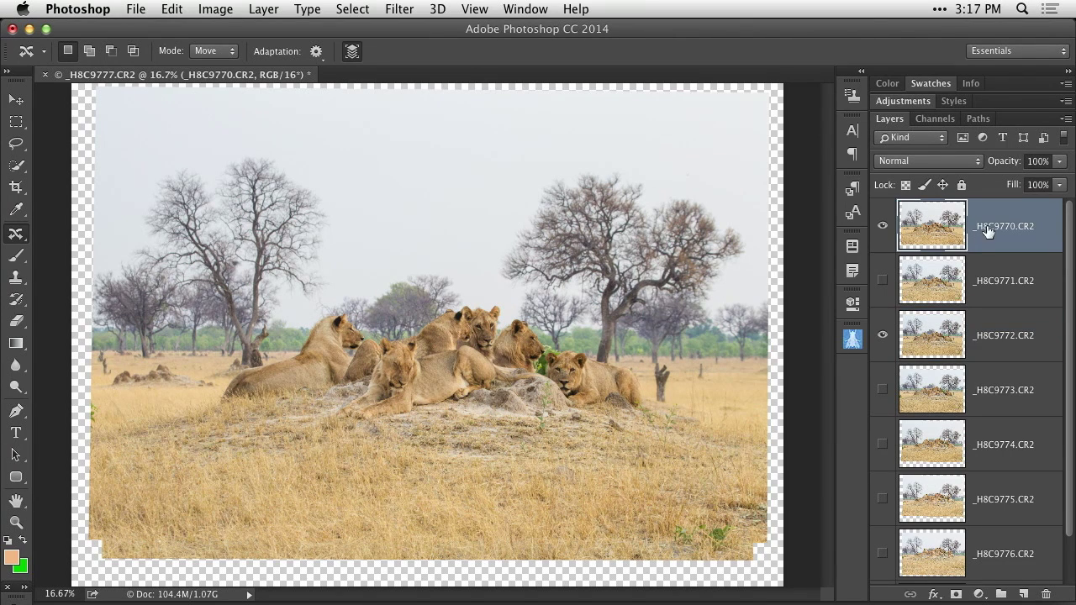
- Add a hide-all mask to _H8C9770 and set up a white 250 px brush
{"action": "left_click", "coordinate": [955, 595], "text": "alt"}
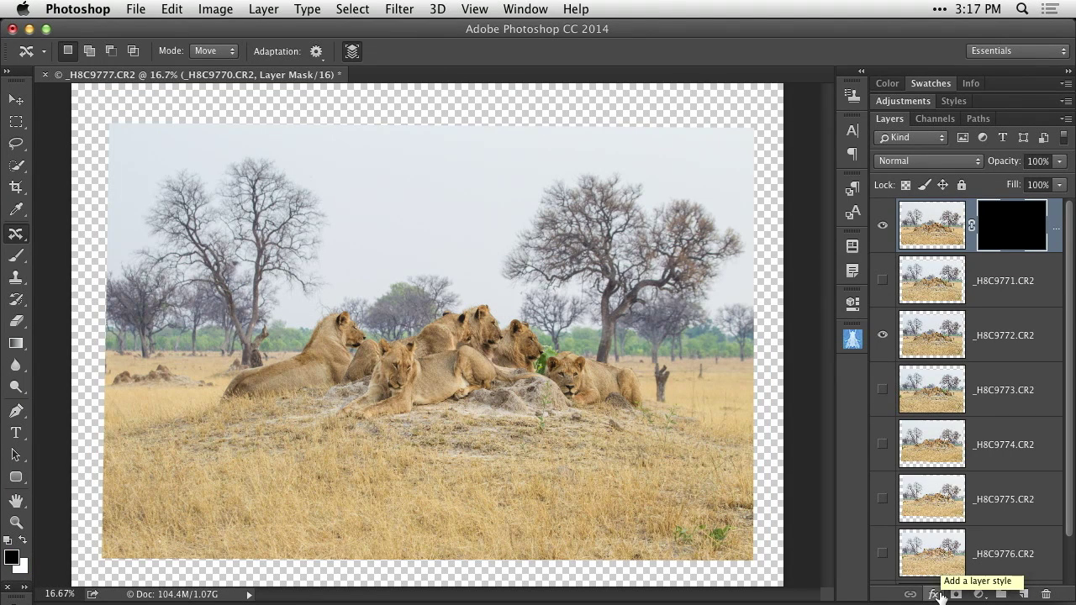
{"action": "left_click", "coordinate": [14, 257]}
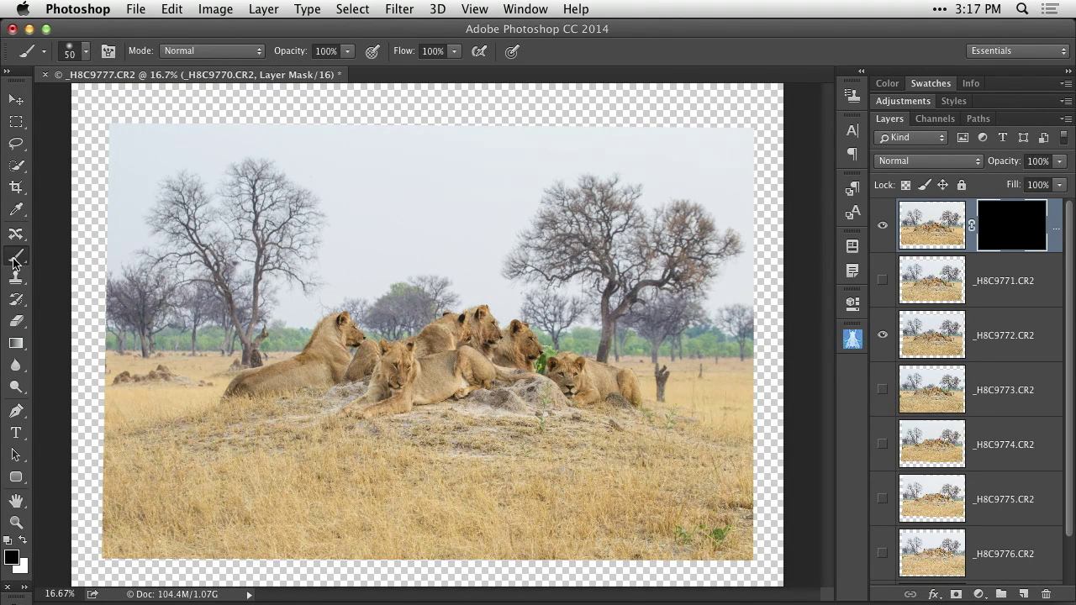
{"action": "key", "text": "x"}
{"action": "key", "text": "bracketright"}
{"action": "key", "text": "bracketright"}
{"action": "key", "text": "bracketright"}
{"action": "key", "text": "bracketright"}
{"action": "key", "text": "bracketright"}
{"action": "key", "text": "bracketright"}
- Disable and re-enable the _H8C9770 mask three times to compare the two frames
{"action": "left_click", "coordinate": [1004, 227], "text": "shift"}
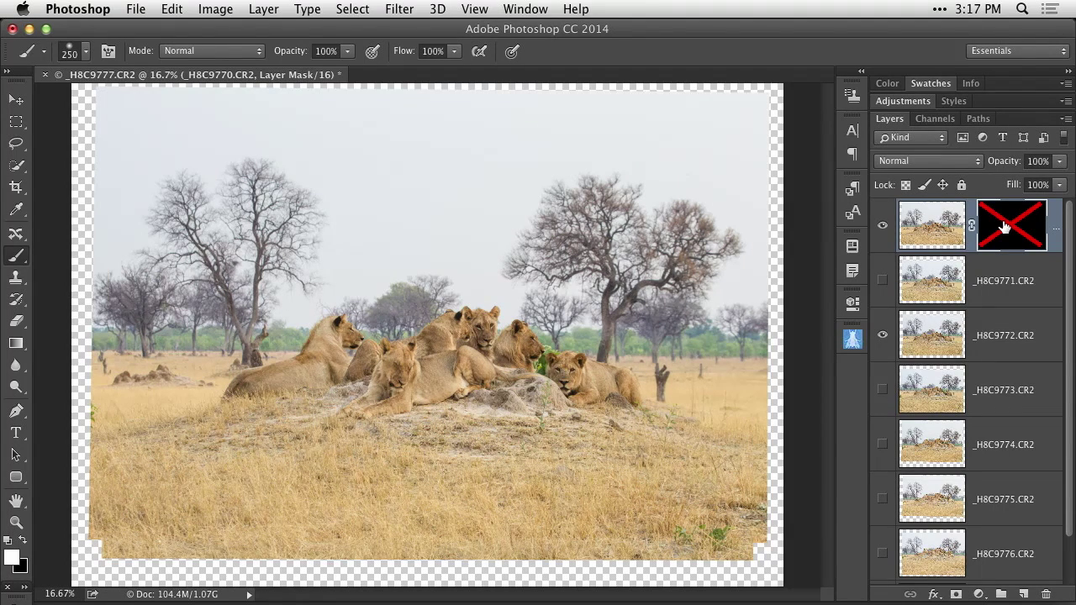
{"action": "left_click", "coordinate": [1004, 227], "text": "shift"}
{"action": "left_click", "coordinate": [1004, 227], "text": "shift"}
{"action": "left_click", "coordinate": [1005, 226], "text": "shift"}
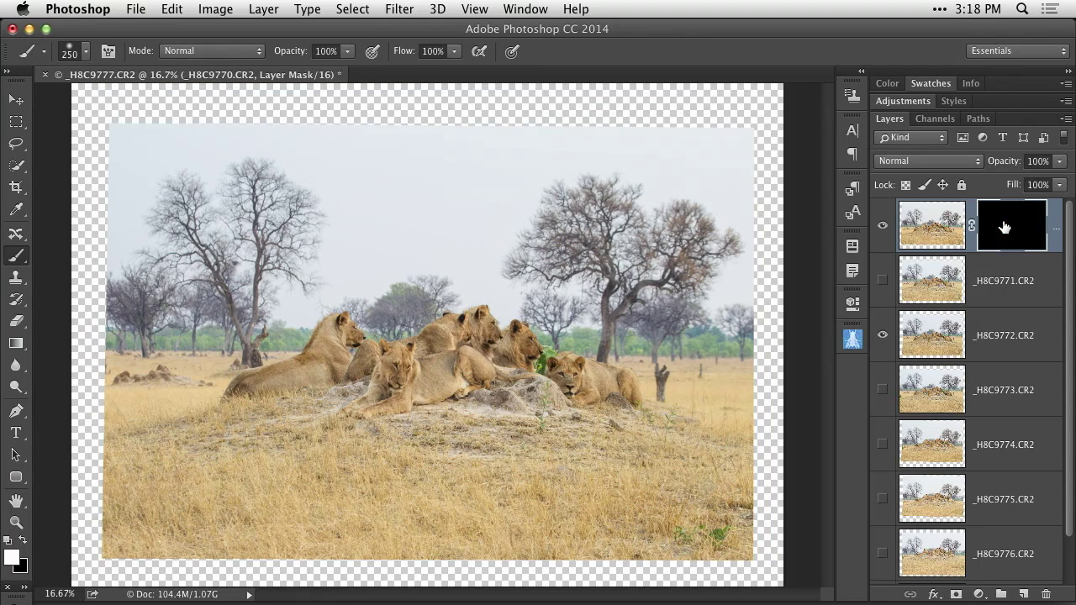
{"action": "left_click", "coordinate": [1005, 227], "text": "shift"}
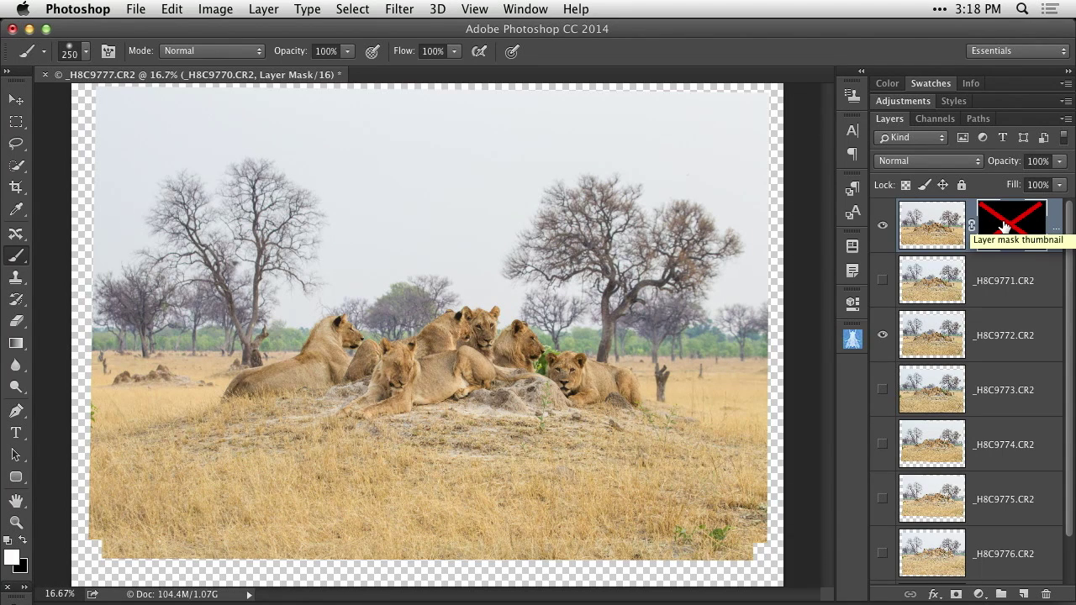
{"action": "left_click", "coordinate": [1004, 227], "text": "shift"}
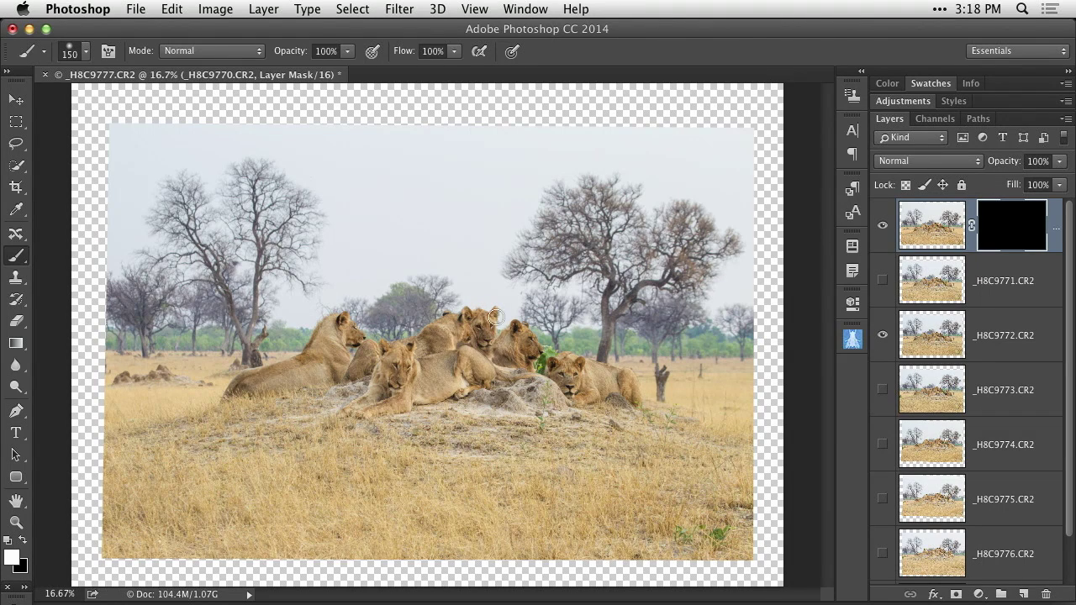
- Zoom in and paint the middle lion's head in with a 100 px brush, then view the red mask overlay
{"action": "scroll", "coordinate": [494, 342], "scroll_direction": "up", "scroll_amount": 3}
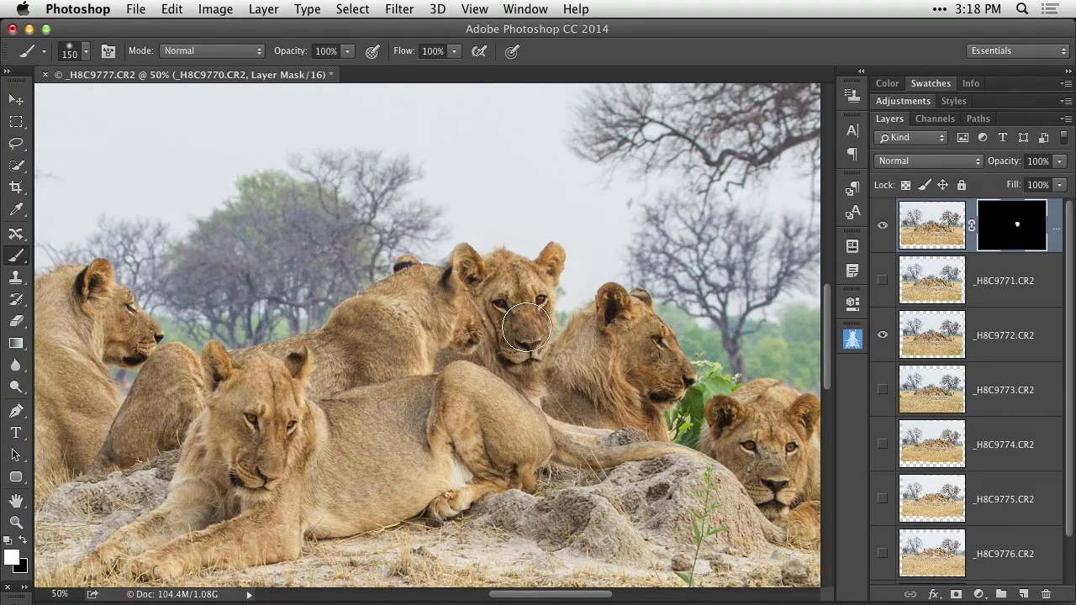
{"action": "key", "text": "bracketleft"}
{"action": "key", "text": "bracketleft"}
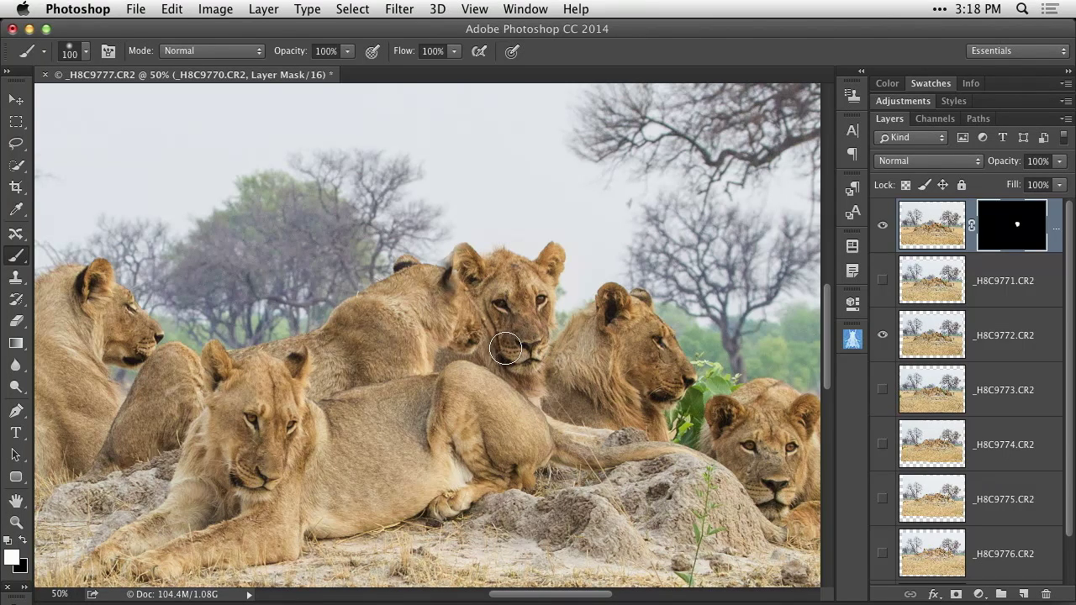
{"action": "mouse_move", "coordinate": [505, 348]}
{"action": "left_mouse_down"}
{"action": "mouse_move", "coordinate": [475, 331]}
{"action": "mouse_move", "coordinate": [449, 270]}
{"action": "mouse_move", "coordinate": [472, 301]}
{"action": "mouse_move", "coordinate": [452, 266]}
{"action": "mouse_move", "coordinate": [463, 259]}
{"action": "mouse_move", "coordinate": [418, 273]}
{"action": "mouse_move", "coordinate": [401, 264]}
{"action": "mouse_move", "coordinate": [421, 269]}
{"action": "mouse_move", "coordinate": [408, 258]}
{"action": "mouse_move", "coordinate": [400, 281]}
{"action": "mouse_move", "coordinate": [378, 297]}
{"action": "mouse_move", "coordinate": [398, 281]}
{"action": "mouse_move", "coordinate": [373, 286]}
{"action": "mouse_move", "coordinate": [413, 311]}
{"action": "mouse_move", "coordinate": [418, 324]}
{"action": "mouse_move", "coordinate": [393, 299]}
{"action": "mouse_move", "coordinate": [426, 349]}
{"action": "mouse_move", "coordinate": [419, 317]}
{"action": "mouse_move", "coordinate": [425, 358]}
{"action": "mouse_move", "coordinate": [439, 340]}
{"action": "mouse_move", "coordinate": [450, 340]}
{"action": "mouse_move", "coordinate": [432, 350]}
{"action": "mouse_move", "coordinate": [460, 338]}
{"action": "mouse_move", "coordinate": [482, 353]}
{"action": "mouse_move", "coordinate": [483, 337]}
{"action": "mouse_move", "coordinate": [460, 327]}
{"action": "mouse_move", "coordinate": [534, 382]}
{"action": "mouse_move", "coordinate": [468, 306]}
{"action": "mouse_move", "coordinate": [418, 291]}
{"action": "mouse_move", "coordinate": [421, 267]}
{"action": "mouse_move", "coordinate": [435, 262]}
{"action": "mouse_move", "coordinate": [513, 277]}
{"action": "left_mouse_up"}
{"action": "mouse_move", "coordinate": [441, 271]}
{"action": "left_mouse_down"}
{"action": "mouse_move", "coordinate": [401, 299]}
{"action": "mouse_move", "coordinate": [412, 265]}
{"action": "mouse_move", "coordinate": [473, 280]}
{"action": "left_mouse_up"}
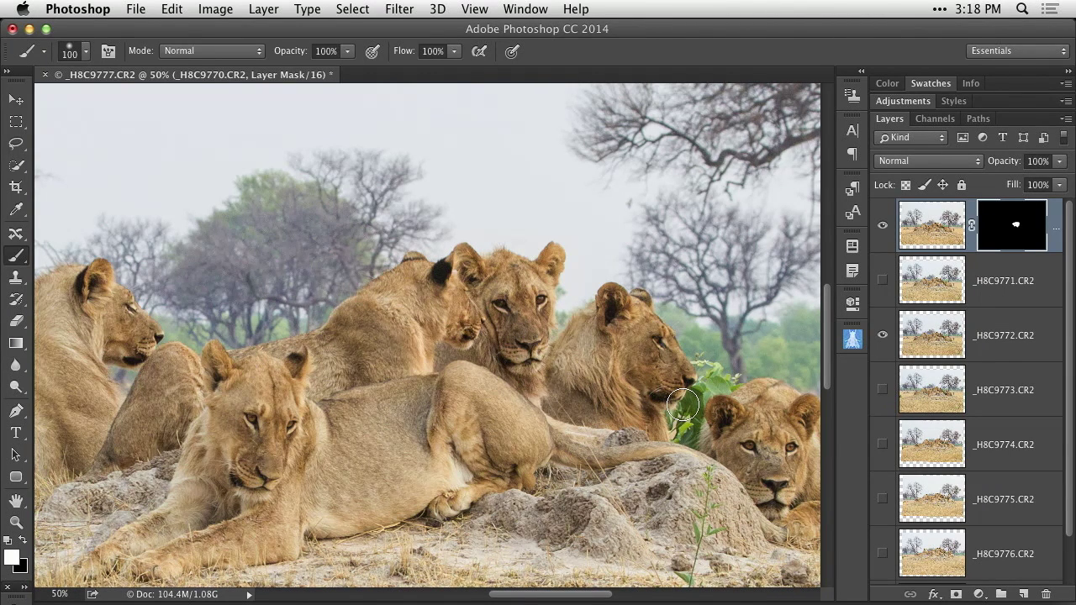
{"action": "key", "text": "backslash"}
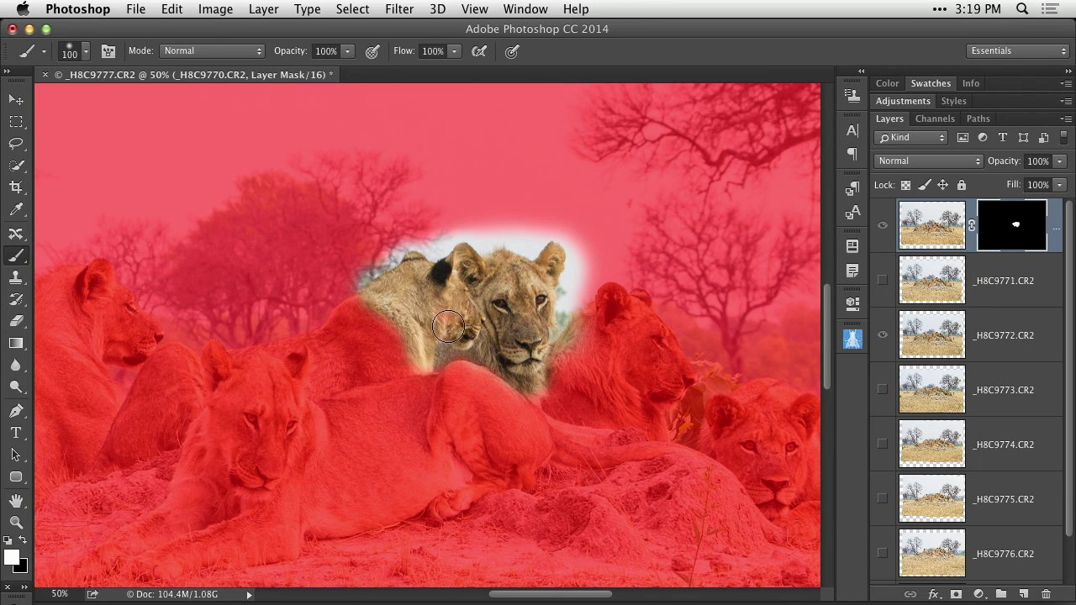
- Paint white beside the middle lion and along its cheek, then hide the mask overlay
{"action": "mouse_move", "coordinate": [444, 325]}
{"action": "left_mouse_down"}
{"action": "mouse_move", "coordinate": [439, 312]}
{"action": "mouse_move", "coordinate": [455, 299]}
{"action": "mouse_move", "coordinate": [467, 326]}
{"action": "left_mouse_up"}
{"action": "mouse_move", "coordinate": [512, 364]}
{"action": "left_mouse_down"}
{"action": "mouse_move", "coordinate": [548, 323]}
{"action": "mouse_move", "coordinate": [559, 332]}
{"action": "left_mouse_up"}
{"action": "key", "text": "backslash"}
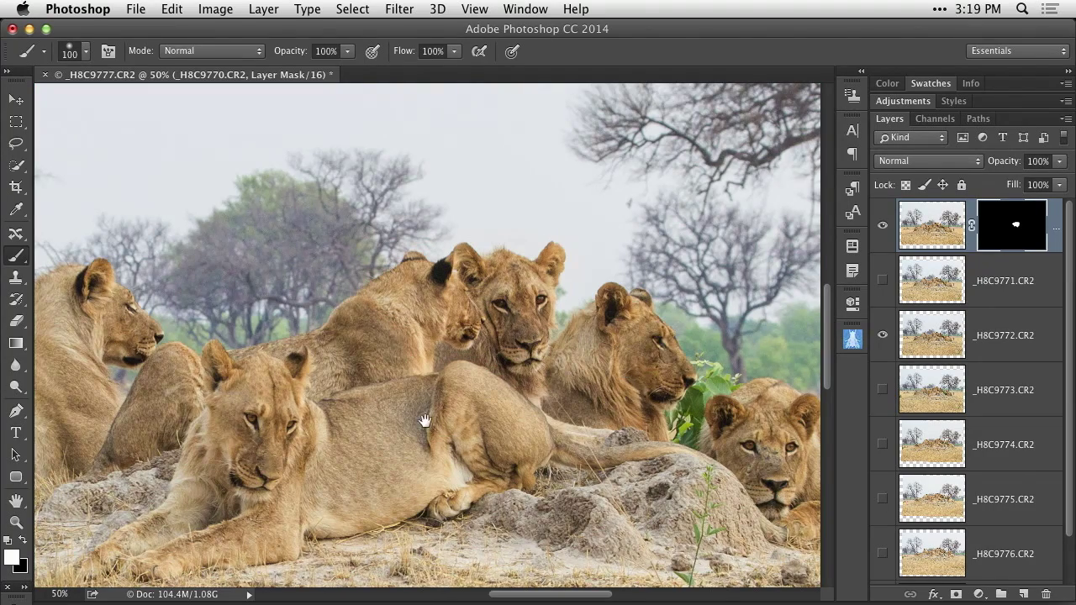
{"action": "left_click_drag", "start_coordinate": [290, 354], "coordinate": [781, 315]}
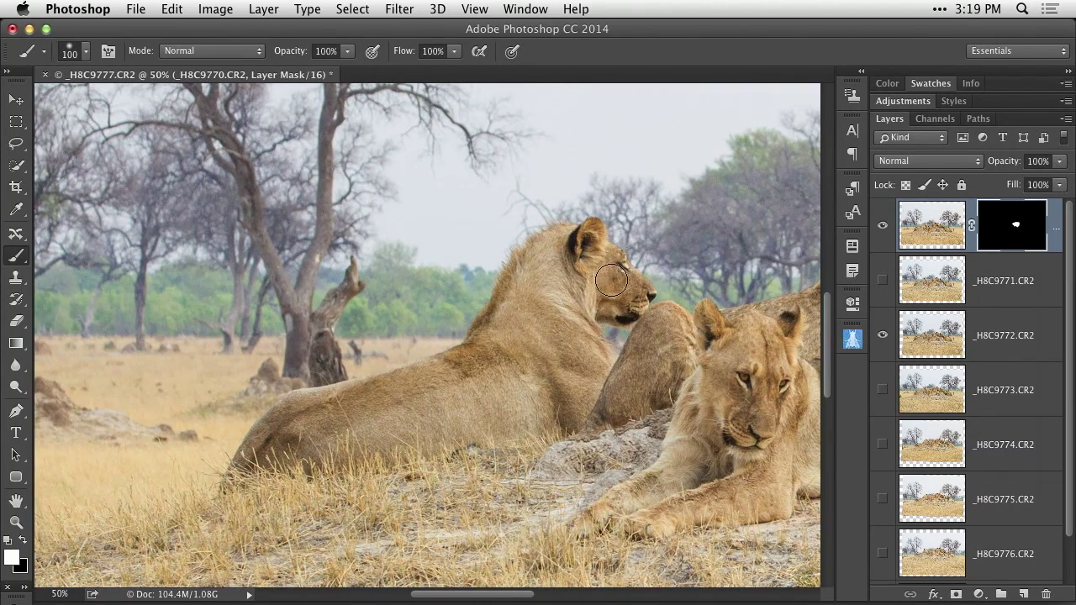
- Reveal the left lioness's head, muzzle, chin and mane using 150 px then 90 px brushes
{"action": "key", "text": "bracketright"}
{"action": "key", "text": "bracketright"}
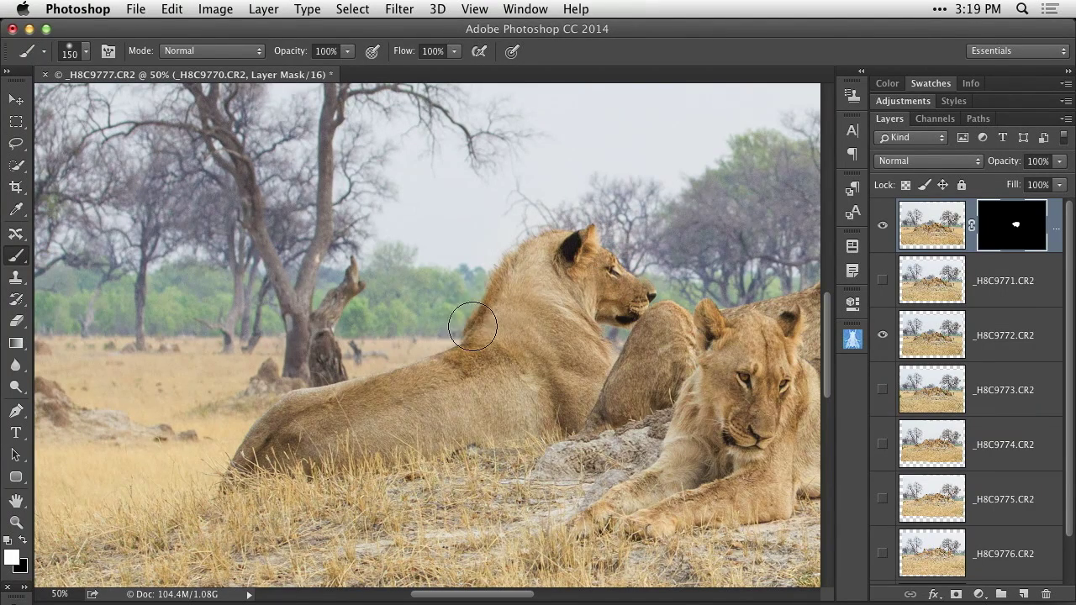
{"action": "mouse_move", "coordinate": [482, 308]}
{"action": "left_mouse_down"}
{"action": "mouse_move", "coordinate": [556, 282]}
{"action": "mouse_move", "coordinate": [588, 292]}
{"action": "mouse_move", "coordinate": [636, 277]}
{"action": "left_mouse_up"}
{"action": "key", "text": "bracketleft"}
{"action": "key", "text": "bracketleft"}
{"action": "key", "text": "bracketleft"}
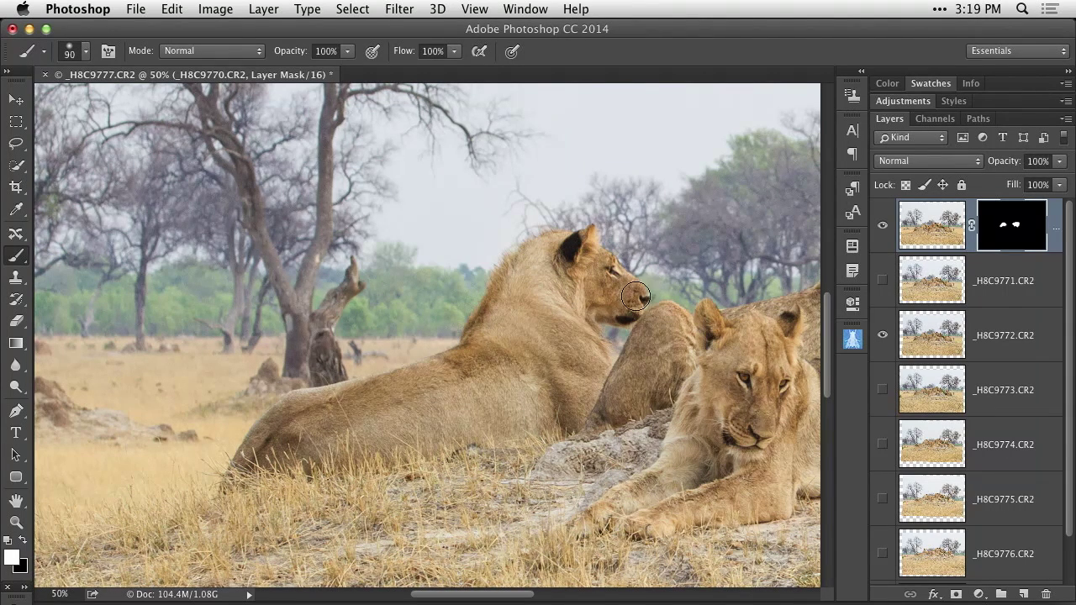
{"action": "mouse_move", "coordinate": [640, 288]}
{"action": "left_mouse_down"}
{"action": "mouse_move", "coordinate": [621, 316]}
{"action": "mouse_move", "coordinate": [633, 295]}
{"action": "mouse_move", "coordinate": [607, 333]}
{"action": "mouse_move", "coordinate": [608, 305]}
{"action": "mouse_move", "coordinate": [542, 288]}
{"action": "left_mouse_up"}
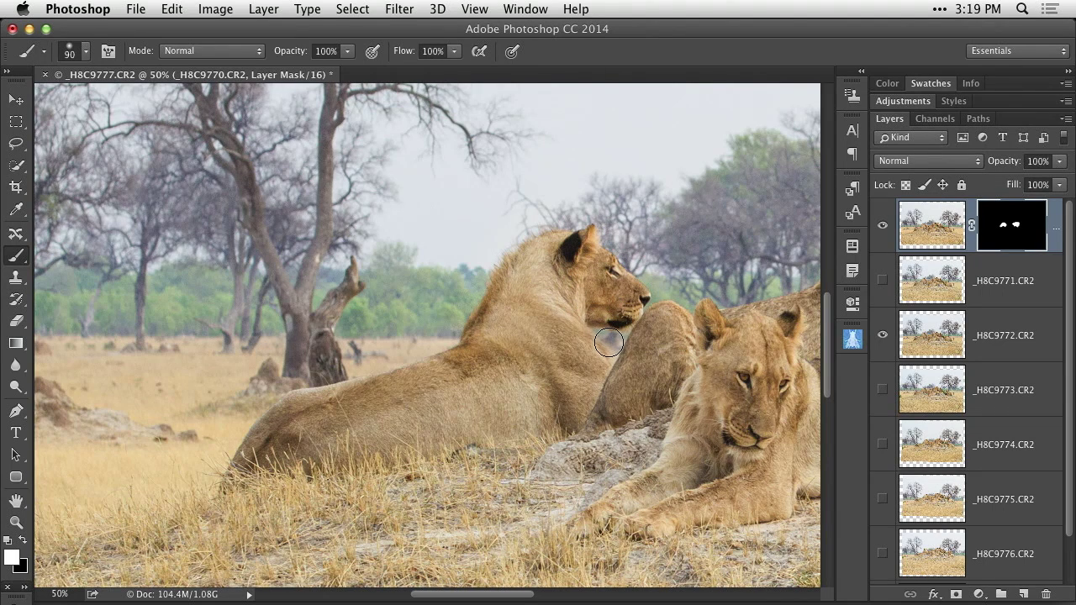
{"action": "mouse_move", "coordinate": [608, 343]}
{"action": "left_mouse_down"}
{"action": "mouse_move", "coordinate": [581, 384]}
{"action": "mouse_move", "coordinate": [593, 353]}
{"action": "mouse_move", "coordinate": [574, 356]}
{"action": "mouse_move", "coordinate": [572, 400]}
{"action": "mouse_move", "coordinate": [586, 367]}
{"action": "mouse_move", "coordinate": [567, 399]}
{"action": "mouse_move", "coordinate": [531, 340]}
{"action": "mouse_move", "coordinate": [566, 382]}
{"action": "mouse_move", "coordinate": [544, 354]}
{"action": "mouse_move", "coordinate": [494, 334]}
{"action": "mouse_move", "coordinate": [531, 355]}
{"action": "mouse_move", "coordinate": [517, 328]}
{"action": "mouse_move", "coordinate": [535, 292]}
{"action": "left_mouse_up"}
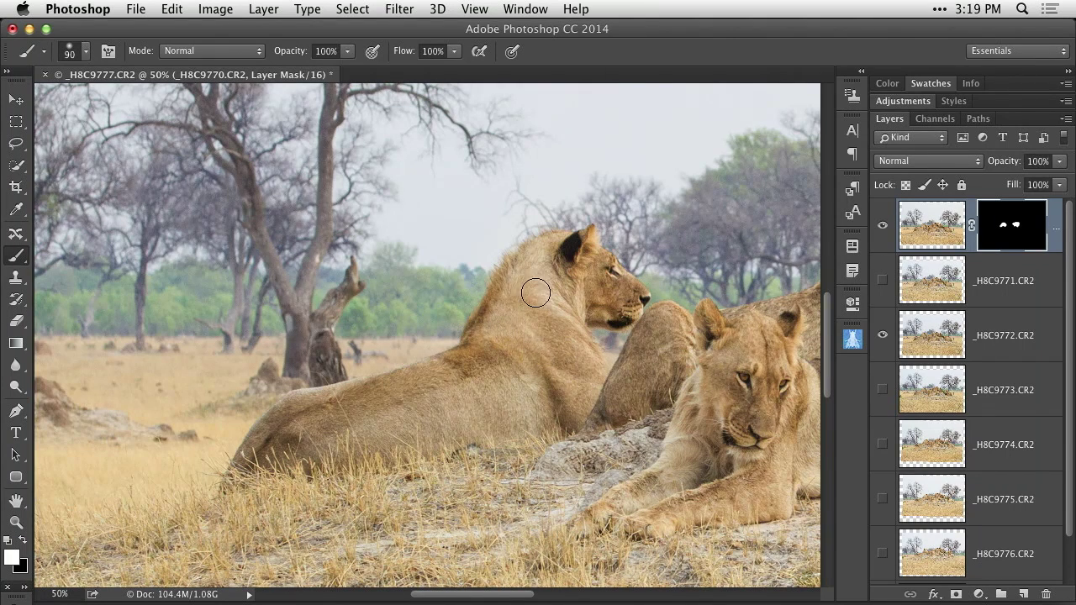
{"action": "mouse_move", "coordinate": [471, 322]}
{"action": "left_mouse_down"}
{"action": "mouse_move", "coordinate": [461, 329]}
{"action": "mouse_move", "coordinate": [521, 347]}
{"action": "mouse_move", "coordinate": [560, 387]}
{"action": "mouse_move", "coordinate": [572, 426]}
{"action": "mouse_move", "coordinate": [506, 285]}
{"action": "mouse_move", "coordinate": [549, 243]}
{"action": "mouse_move", "coordinate": [604, 289]}
{"action": "mouse_move", "coordinate": [770, 324]}
{"action": "left_mouse_up"}
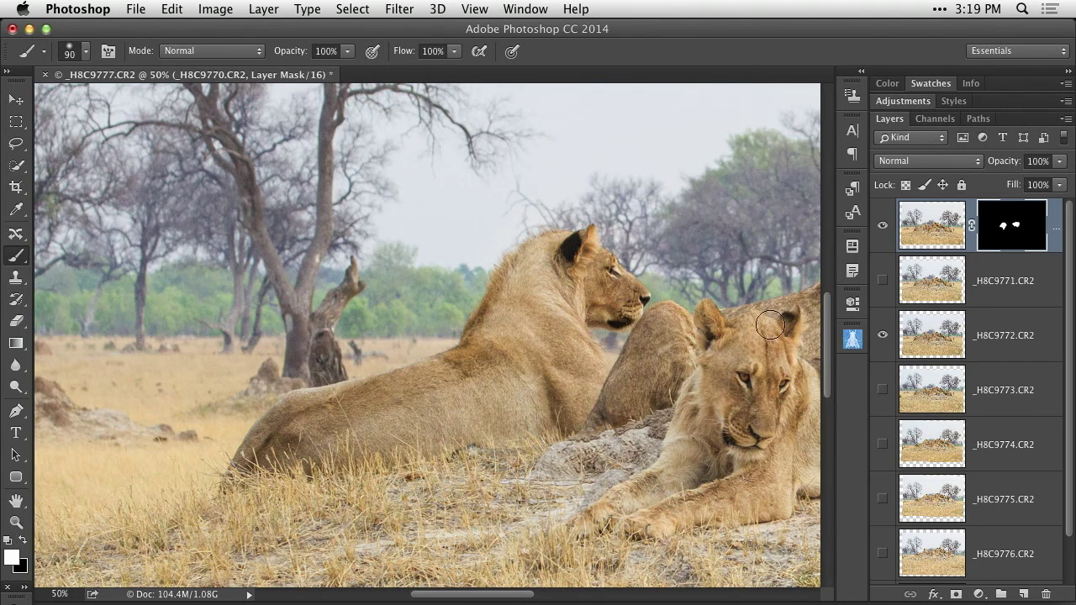
- Check the mask overlay, fill the small gap on the lioness's neck, and zoom out
{"action": "key", "text": "backslash"}
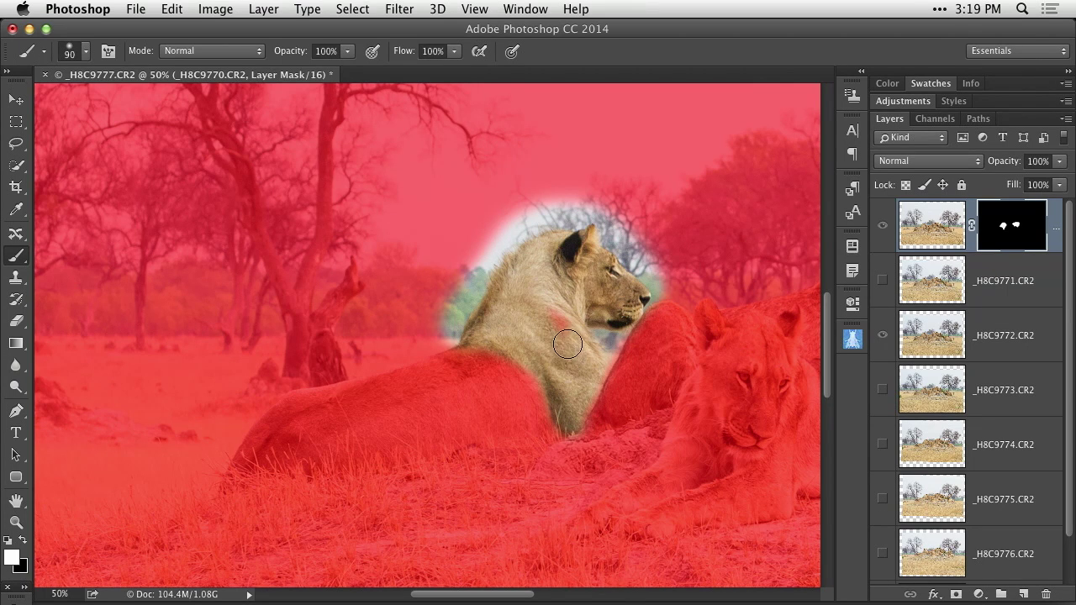
{"action": "mouse_move", "coordinate": [568, 344]}
{"action": "left_mouse_down"}
{"action": "mouse_move", "coordinate": [544, 308]}
{"action": "mouse_move", "coordinate": [569, 333]}
{"action": "mouse_move", "coordinate": [545, 308]}
{"action": "mouse_move", "coordinate": [558, 334]}
{"action": "mouse_move", "coordinate": [555, 371]}
{"action": "mouse_move", "coordinate": [610, 335]}
{"action": "mouse_move", "coordinate": [569, 413]}
{"action": "mouse_move", "coordinate": [611, 367]}
{"action": "left_mouse_up"}
{"action": "key", "text": "backslash"}
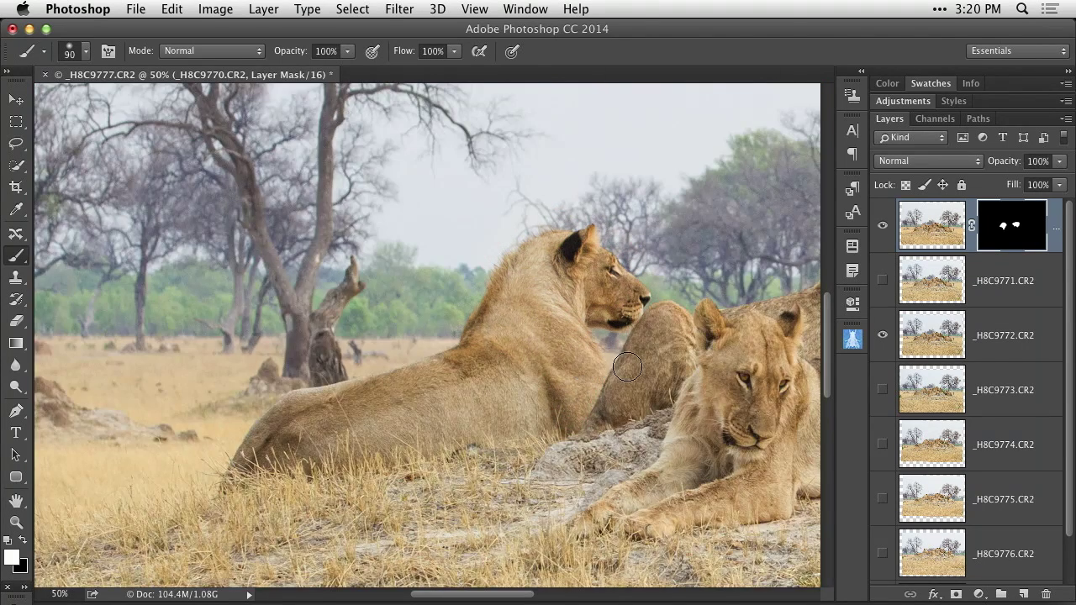
{"action": "key", "text": "super+minus"}
{"action": "key", "text": "super+minus"}
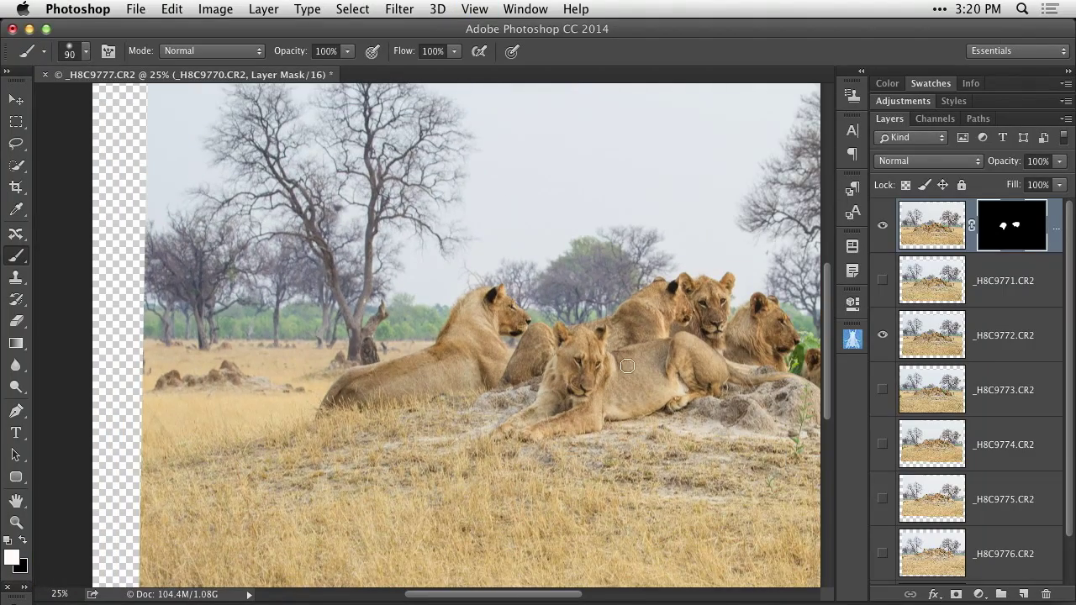
{"action": "left_click_drag", "start_coordinate": [623, 352], "coordinate": [383, 365]}
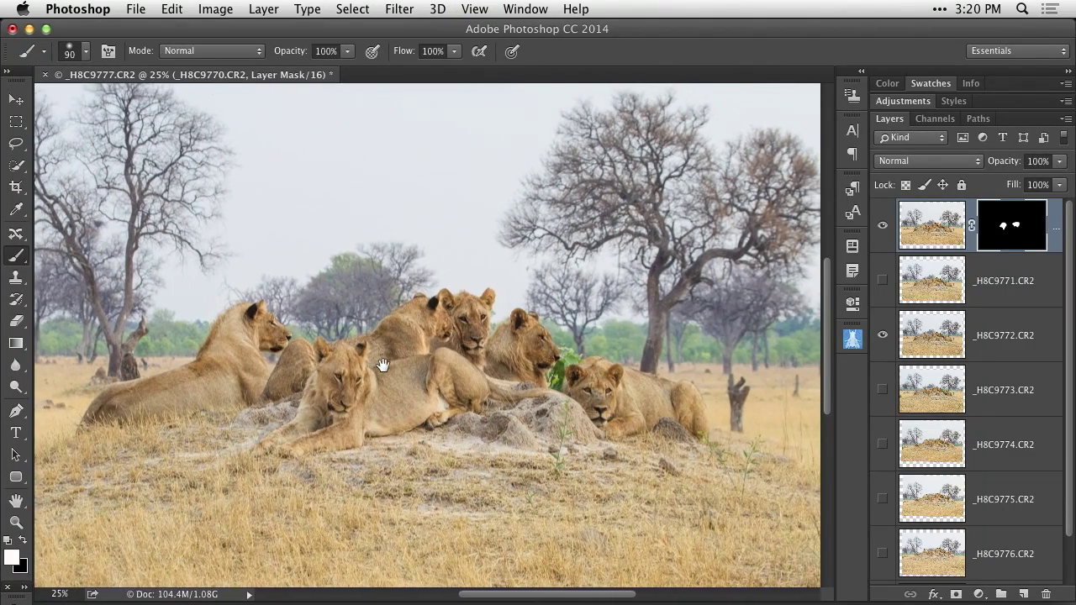
{"action": "left_click", "coordinate": [882, 229]}
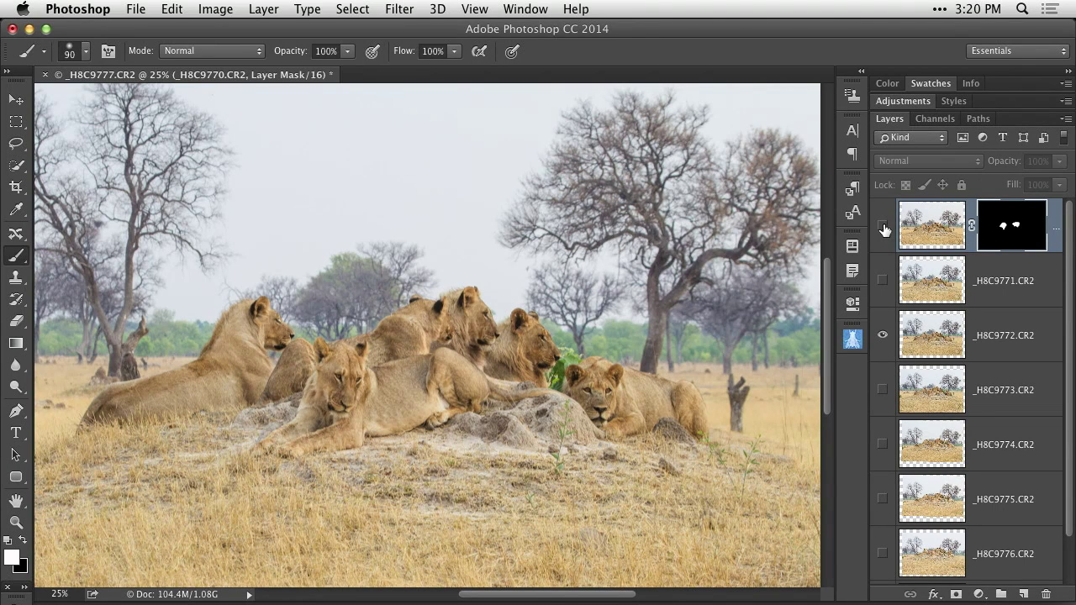
{"action": "left_click", "coordinate": [882, 229]}
{"action": "left_click", "coordinate": [883, 229]}
{"action": "left_click", "coordinate": [882, 229]}
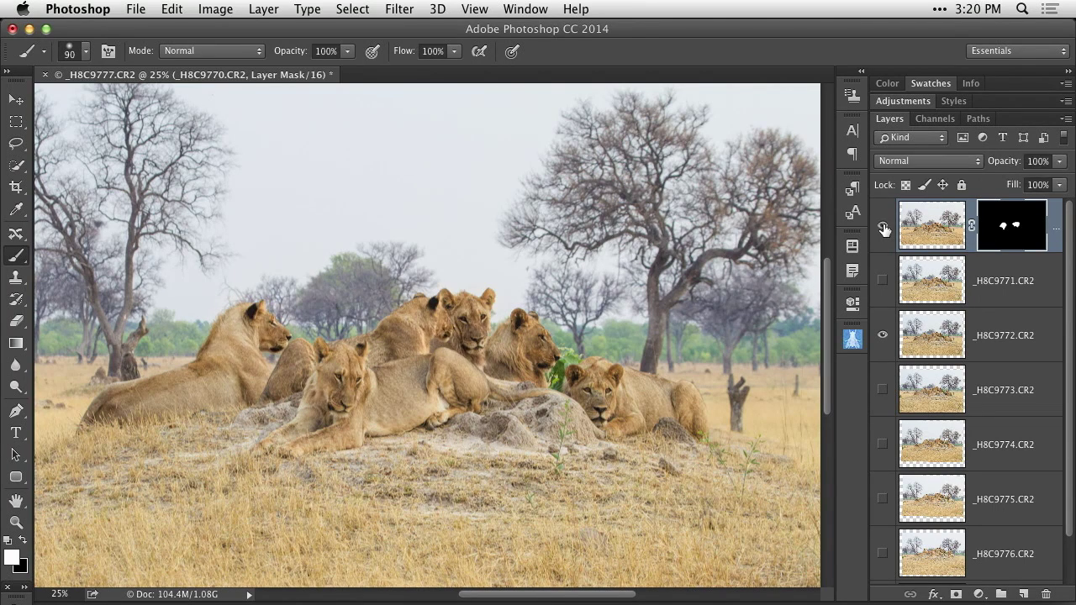
{"action": "left_click", "coordinate": [883, 229]}
{"action": "left_click", "coordinate": [883, 228]}
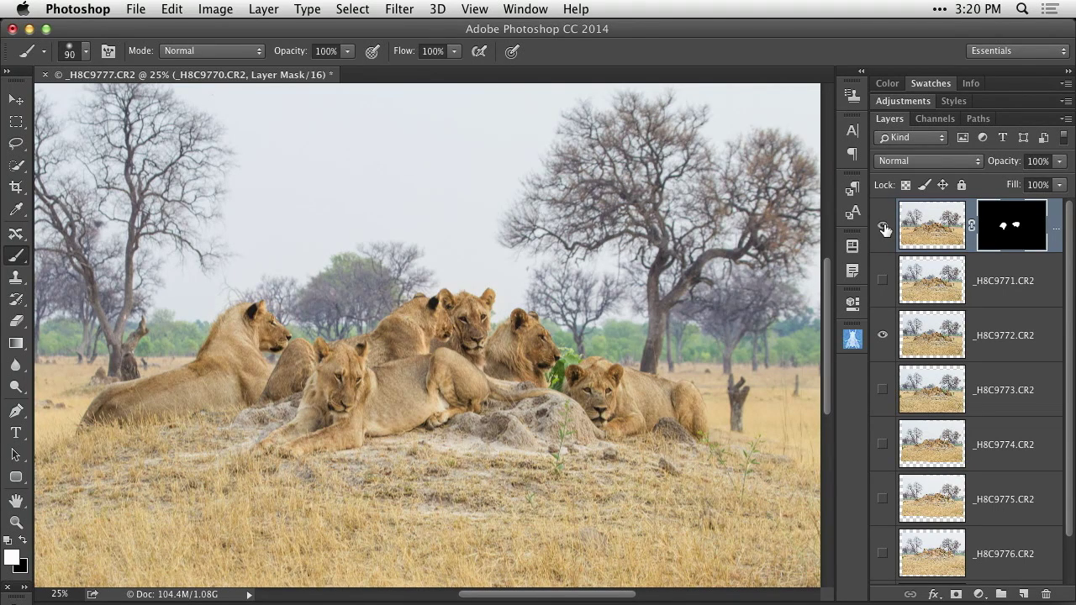
{"action": "left_click", "coordinate": [1012, 237], "text": "shift"}
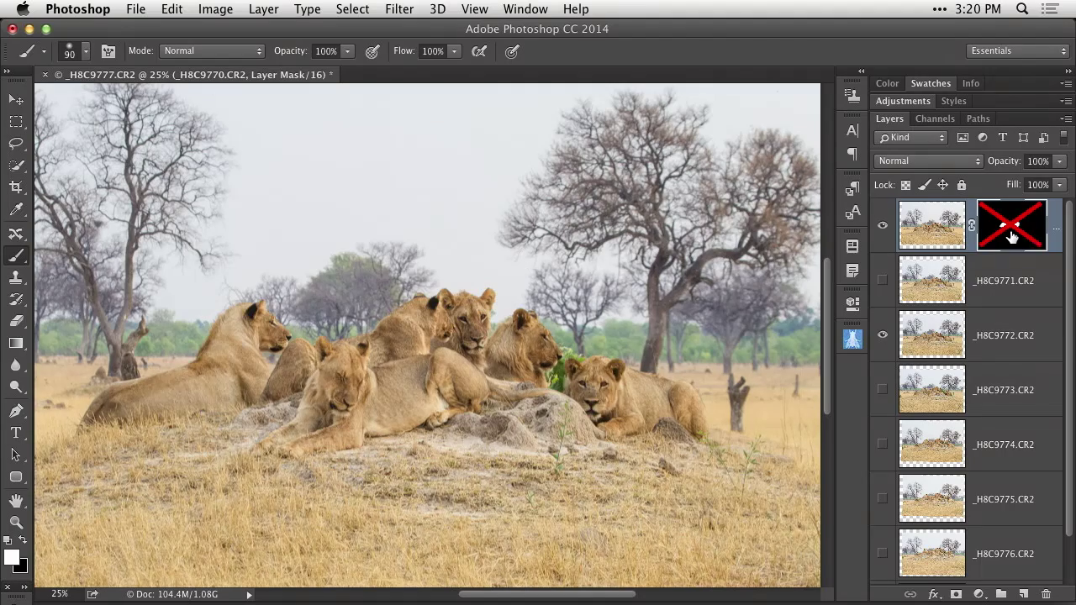
{"action": "left_click", "coordinate": [1011, 237], "text": "shift"}
{"action": "left_click", "coordinate": [1011, 237], "text": "shift"}
{"action": "left_click", "coordinate": [1011, 237], "text": "shift"}
{"action": "left_click", "coordinate": [1011, 237], "text": "shift"}
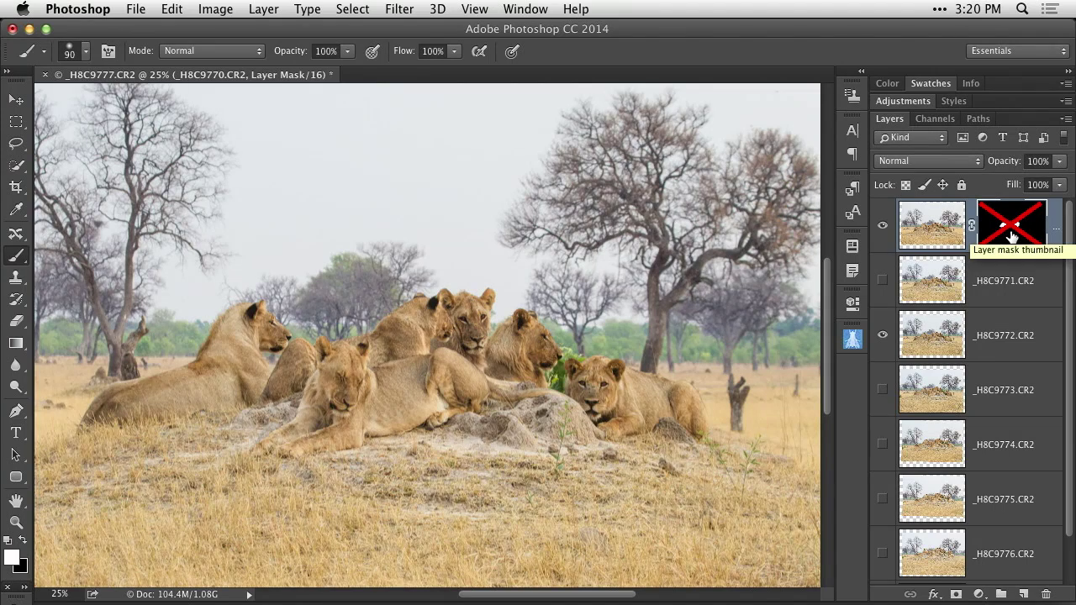
{"action": "left_click", "coordinate": [1011, 237], "text": "shift"}
{"action": "left_click", "coordinate": [1012, 237], "text": "shift"}
{"action": "left_click", "coordinate": [1011, 237], "text": "shift"}
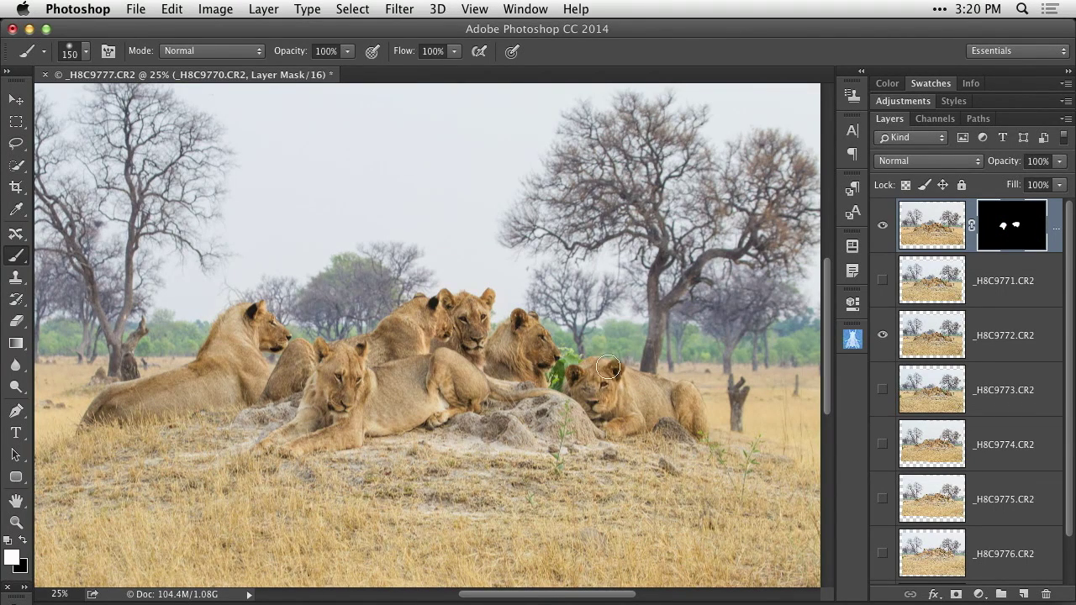
- Paint the right-hand lioness's head, body, leg and nearby green leaves into the mask
{"action": "mouse_move", "coordinate": [590, 362]}
{"action": "left_mouse_down"}
{"action": "mouse_move", "coordinate": [580, 374]}
{"action": "mouse_move", "coordinate": [619, 384]}
{"action": "mouse_move", "coordinate": [636, 411]}
{"action": "left_mouse_up"}
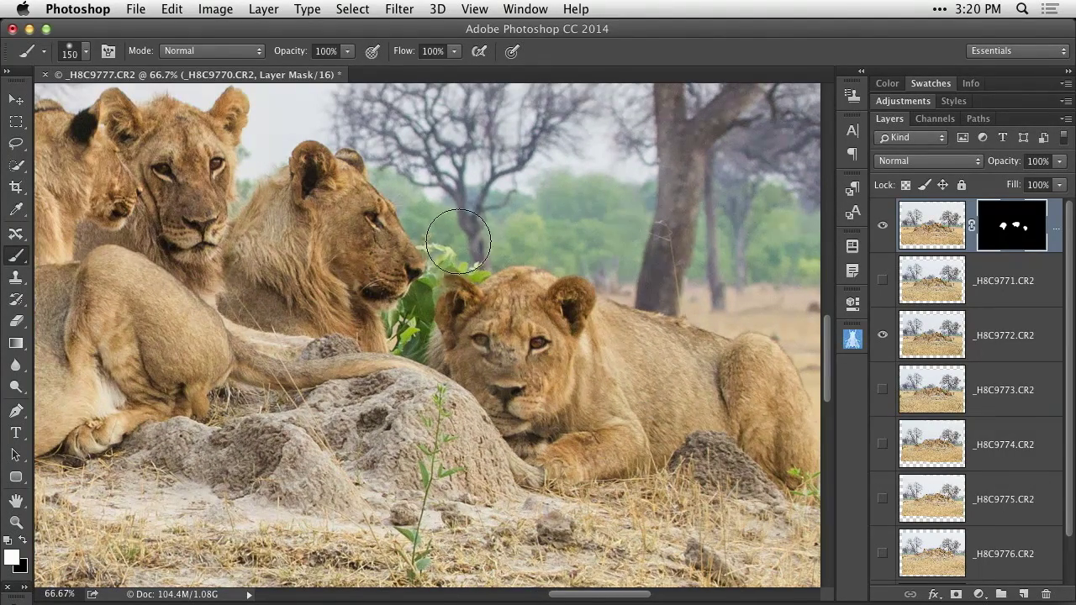
{"action": "mouse_move", "coordinate": [458, 242]}
{"action": "left_mouse_down"}
{"action": "mouse_move", "coordinate": [470, 267]}
{"action": "mouse_move", "coordinate": [441, 309]}
{"action": "mouse_move", "coordinate": [446, 335]}
{"action": "mouse_move", "coordinate": [469, 355]}
{"action": "mouse_move", "coordinate": [457, 327]}
{"action": "mouse_move", "coordinate": [441, 332]}
{"action": "mouse_move", "coordinate": [461, 333]}
{"action": "mouse_move", "coordinate": [459, 313]}
{"action": "mouse_move", "coordinate": [481, 296]}
{"action": "mouse_move", "coordinate": [502, 374]}
{"action": "mouse_move", "coordinate": [484, 351]}
{"action": "mouse_move", "coordinate": [526, 407]}
{"action": "mouse_move", "coordinate": [485, 372]}
{"action": "mouse_move", "coordinate": [537, 445]}
{"action": "mouse_move", "coordinate": [576, 463]}
{"action": "mouse_move", "coordinate": [546, 430]}
{"action": "mouse_move", "coordinate": [550, 291]}
{"action": "mouse_move", "coordinate": [521, 303]}
{"action": "left_mouse_up"}
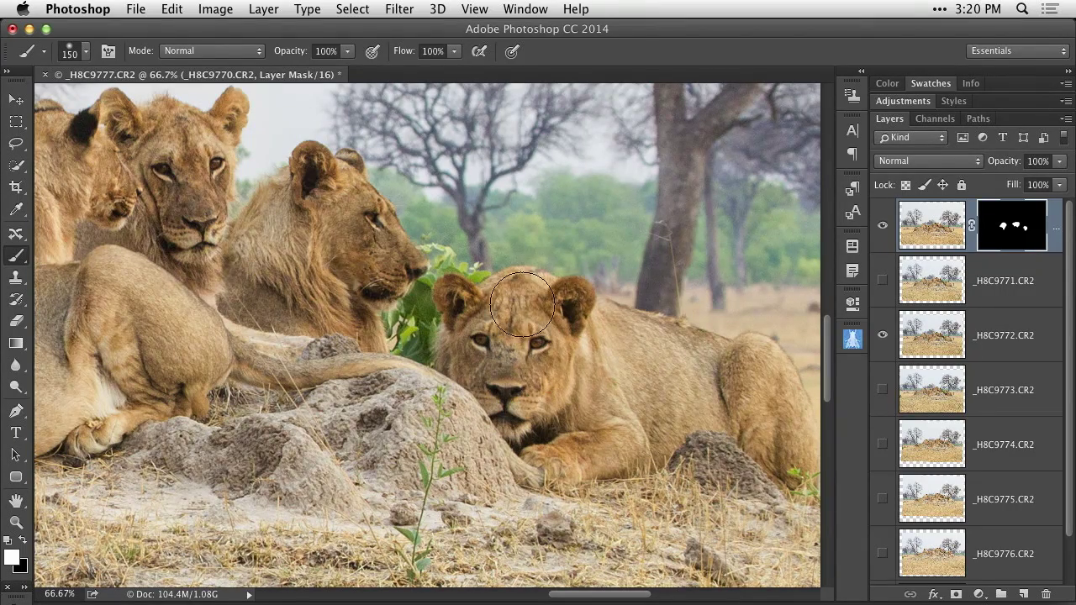
{"action": "left_click_drag", "start_coordinate": [653, 396], "coordinate": [538, 367]}
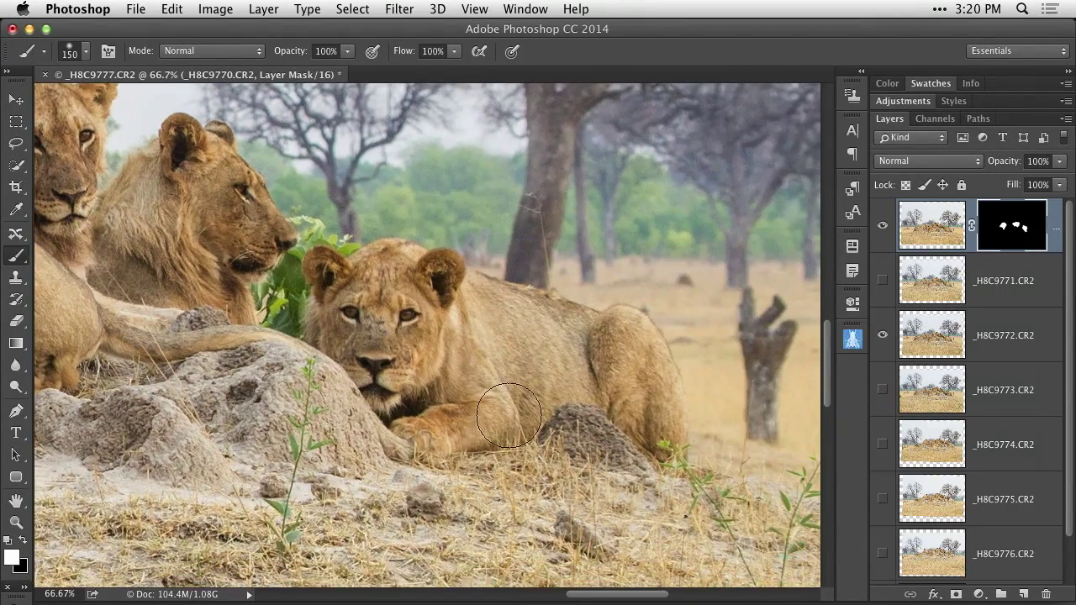
{"action": "mouse_move", "coordinate": [509, 415]}
{"action": "left_mouse_down"}
{"action": "mouse_move", "coordinate": [474, 428]}
{"action": "mouse_move", "coordinate": [522, 372]}
{"action": "mouse_move", "coordinate": [482, 279]}
{"action": "mouse_move", "coordinate": [472, 369]}
{"action": "mouse_move", "coordinate": [451, 265]}
{"action": "mouse_move", "coordinate": [581, 318]}
{"action": "mouse_move", "coordinate": [515, 307]}
{"action": "mouse_move", "coordinate": [596, 353]}
{"action": "mouse_move", "coordinate": [509, 427]}
{"action": "mouse_move", "coordinate": [586, 421]}
{"action": "mouse_move", "coordinate": [678, 451]}
{"action": "mouse_move", "coordinate": [638, 337]}
{"action": "mouse_move", "coordinate": [569, 323]}
{"action": "mouse_move", "coordinate": [660, 398]}
{"action": "mouse_move", "coordinate": [566, 302]}
{"action": "mouse_move", "coordinate": [489, 413]}
{"action": "mouse_move", "coordinate": [463, 400]}
{"action": "mouse_move", "coordinate": [506, 379]}
{"action": "left_mouse_up"}
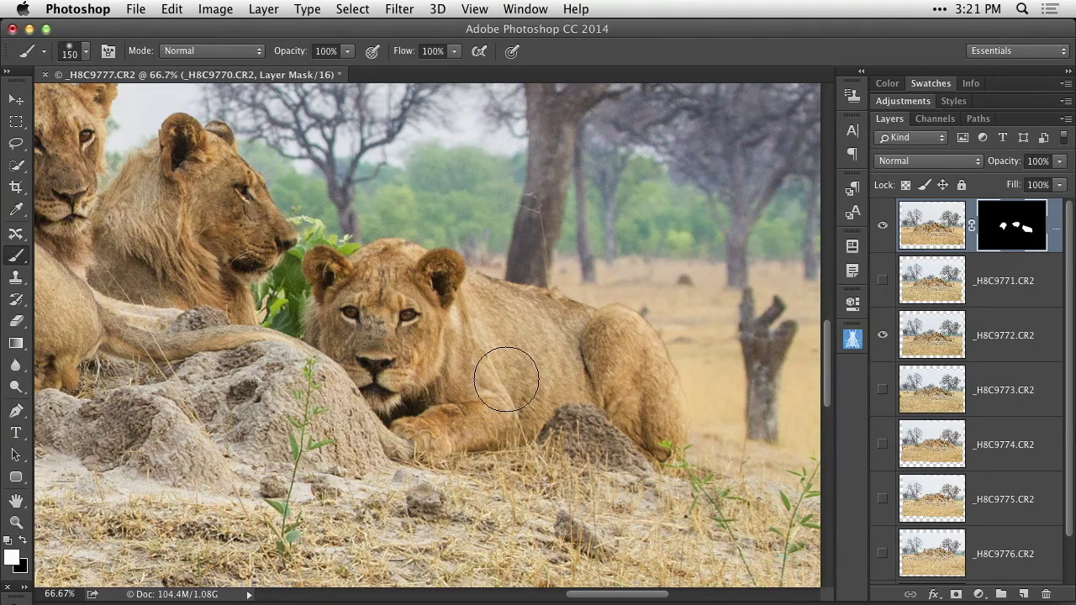
- Check the mask overlay, zoom out to the whole image, and toggle the top photo to compare
{"action": "key", "text": "backslash"}
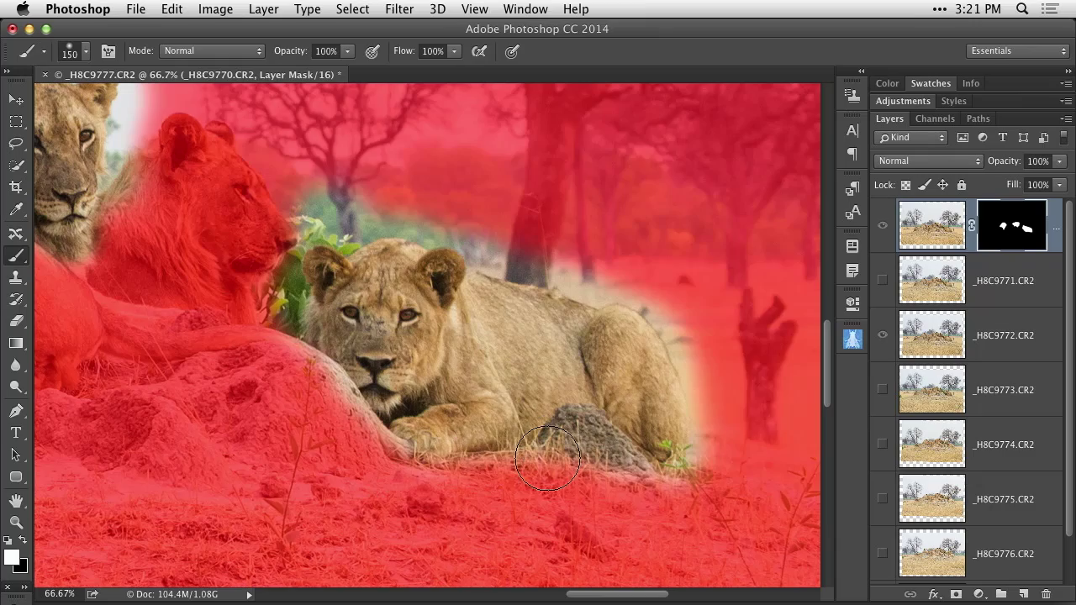
{"action": "key", "text": "backslash"}
{"action": "key", "text": "super+0"}
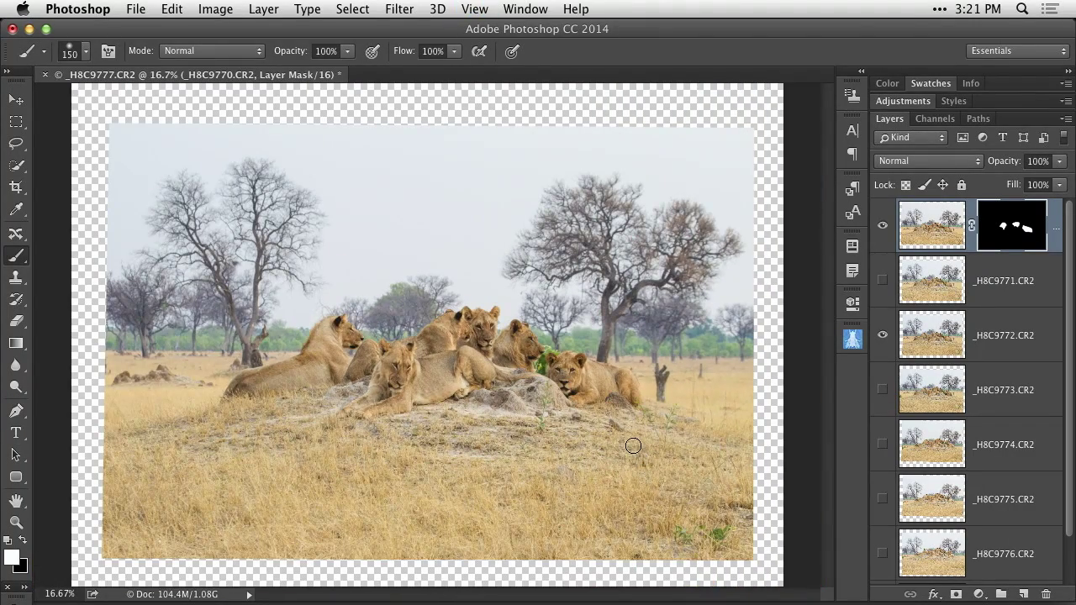
{"action": "left_click", "coordinate": [882, 227]}
{"action": "left_click", "coordinate": [882, 227]}
{"action": "left_click", "coordinate": [882, 227]}
- Delete all hidden layers from the Layers panel menu, confirming with Yes
{"action": "left_click", "coordinate": [1065, 119]}
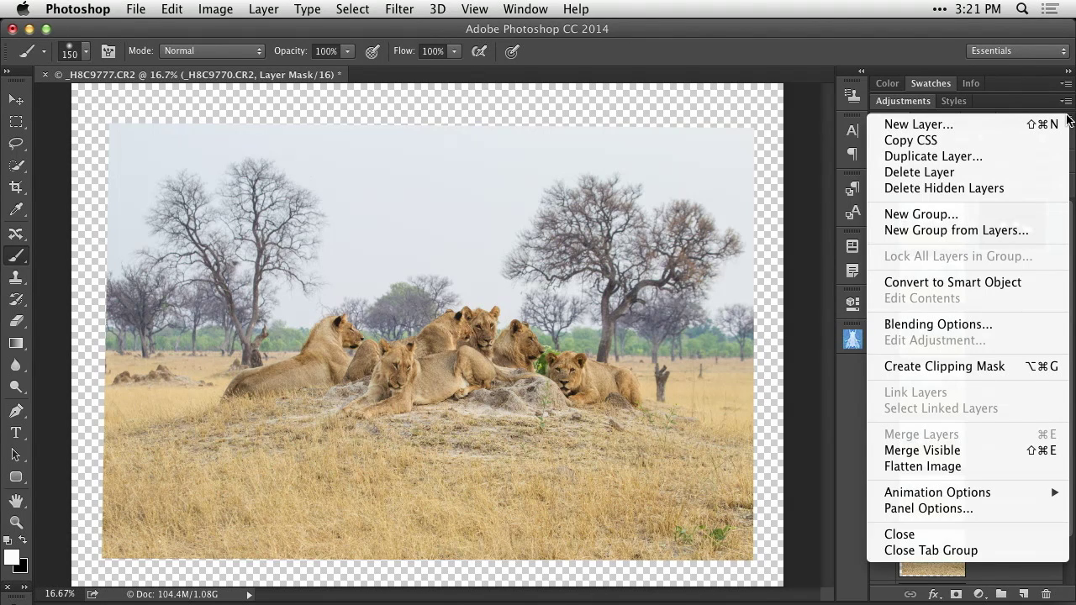
{"action": "left_click", "coordinate": [1025, 188]}
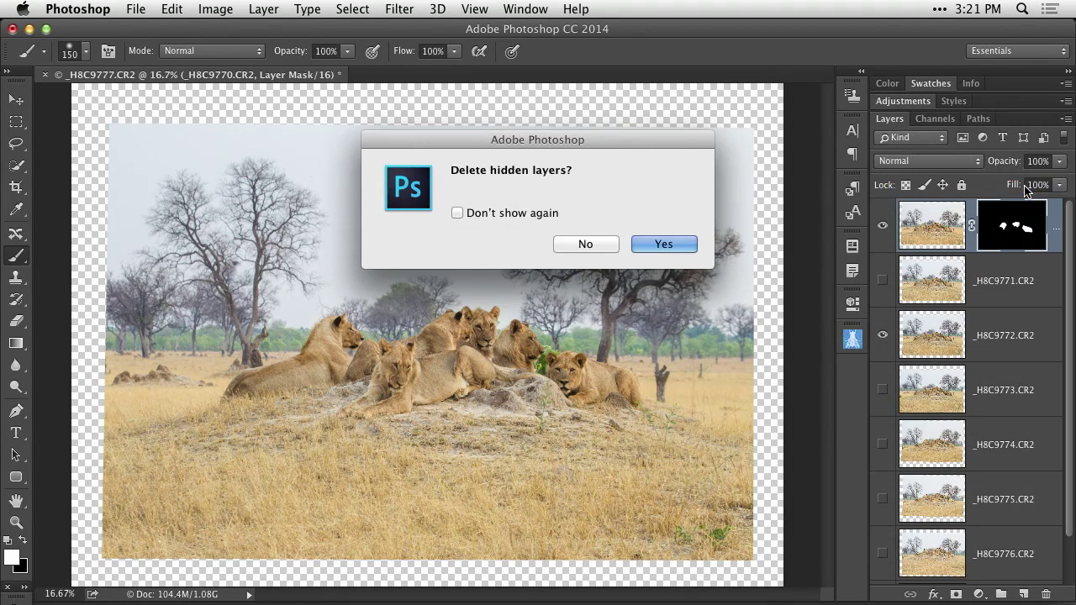
{"action": "left_click", "coordinate": [644, 243]}
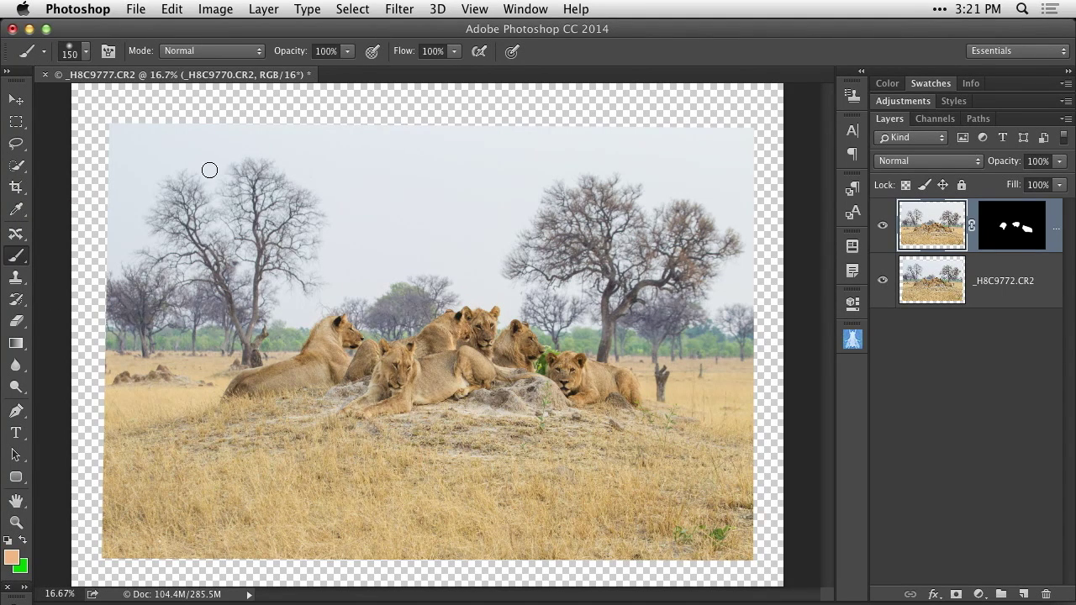
- Trim the canvas based on transparent pixels
{"action": "left_click", "coordinate": [213, 10]}
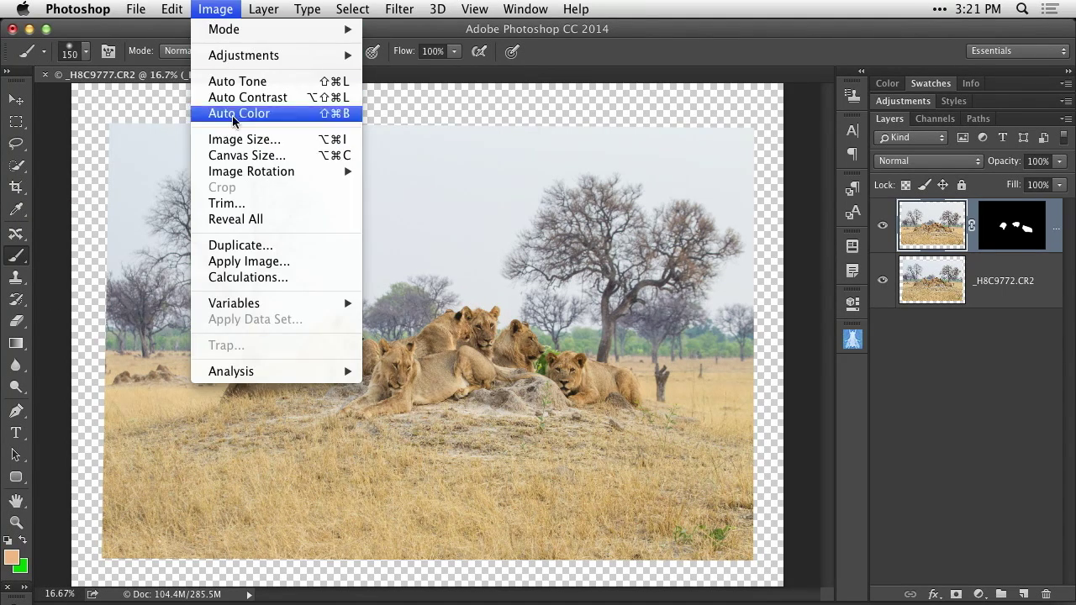
{"action": "left_click", "coordinate": [253, 208]}
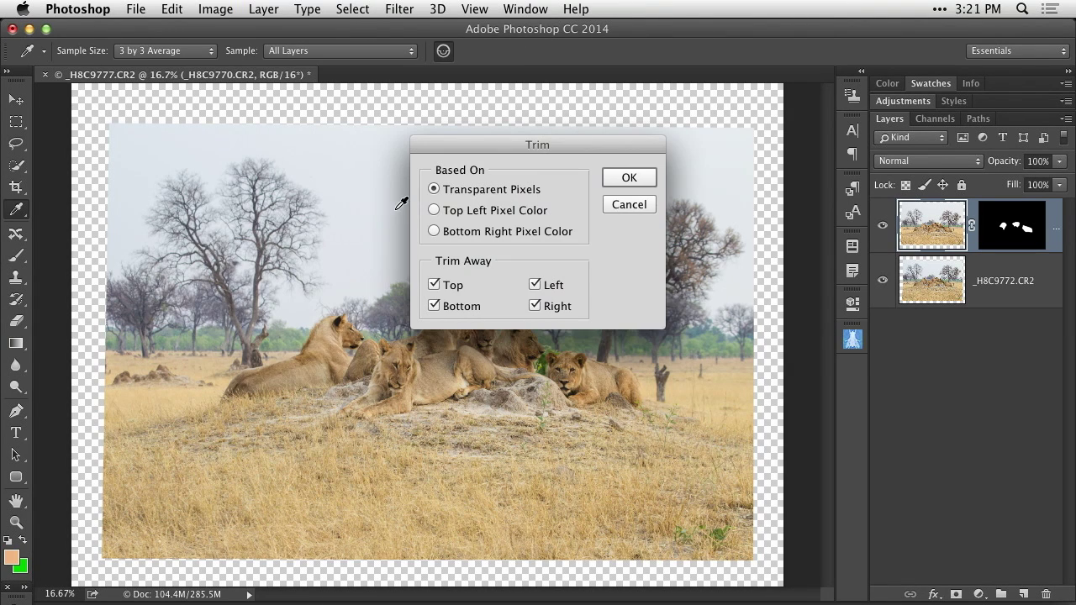
{"action": "left_click", "coordinate": [626, 178]}
{"action": "key", "text": "b"}
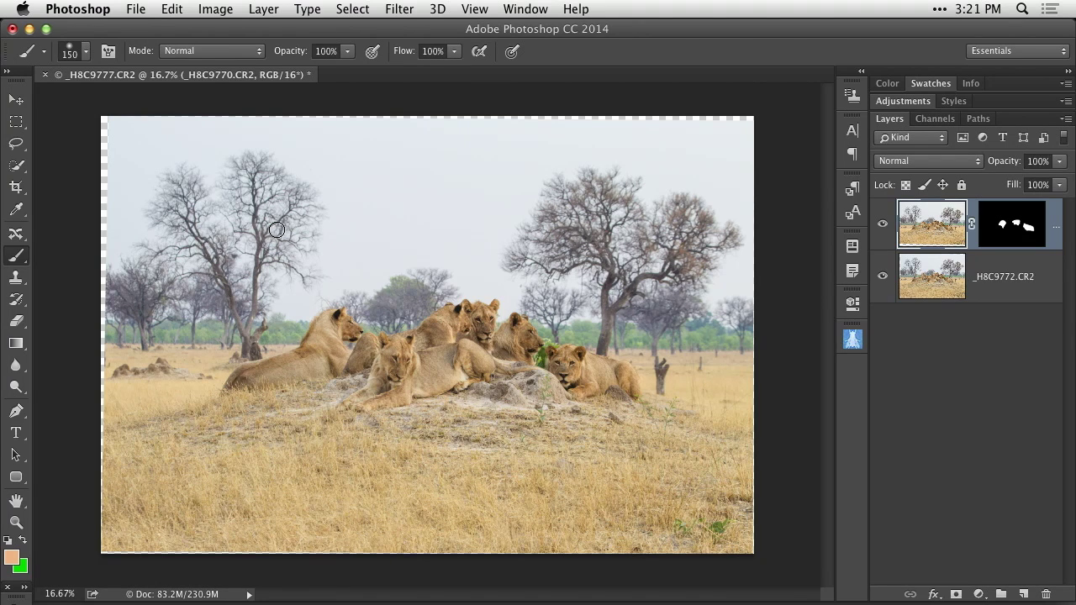
- Set a free-ratio crop box of about 4566 × 2601 px, cutting strips off the top and bottom
{"action": "left_click", "coordinate": [15, 189]}
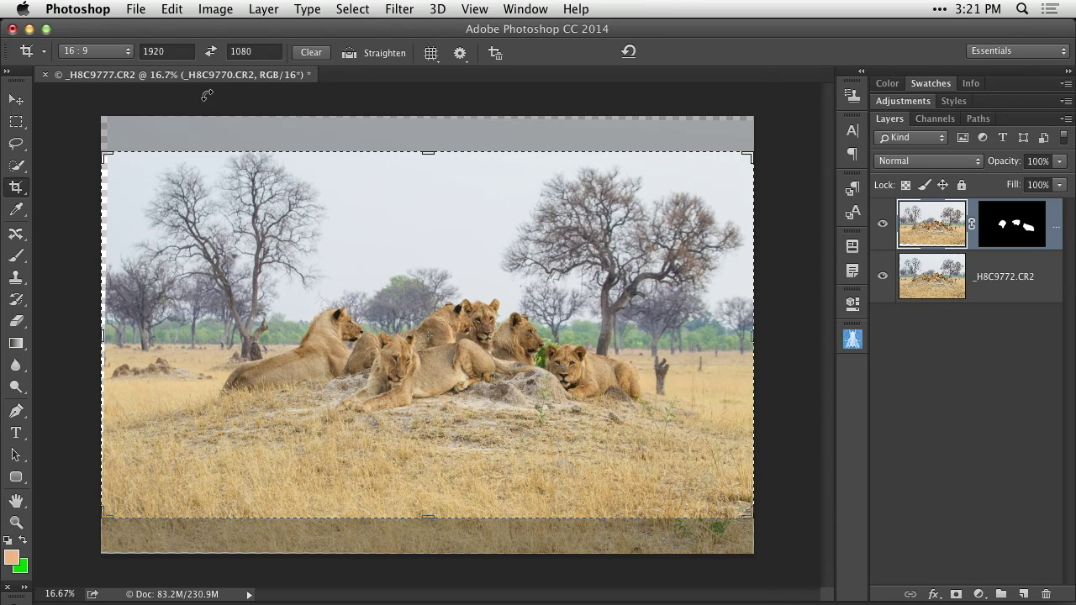
{"action": "left_click", "coordinate": [311, 53]}
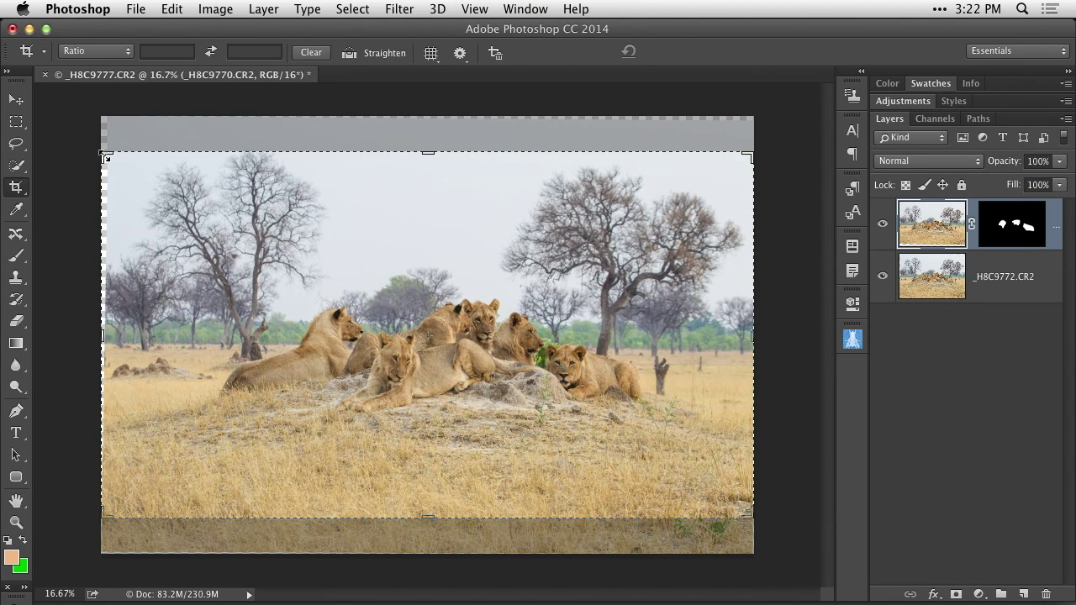
{"action": "left_click_drag", "start_coordinate": [106, 153], "coordinate": [109, 137]}
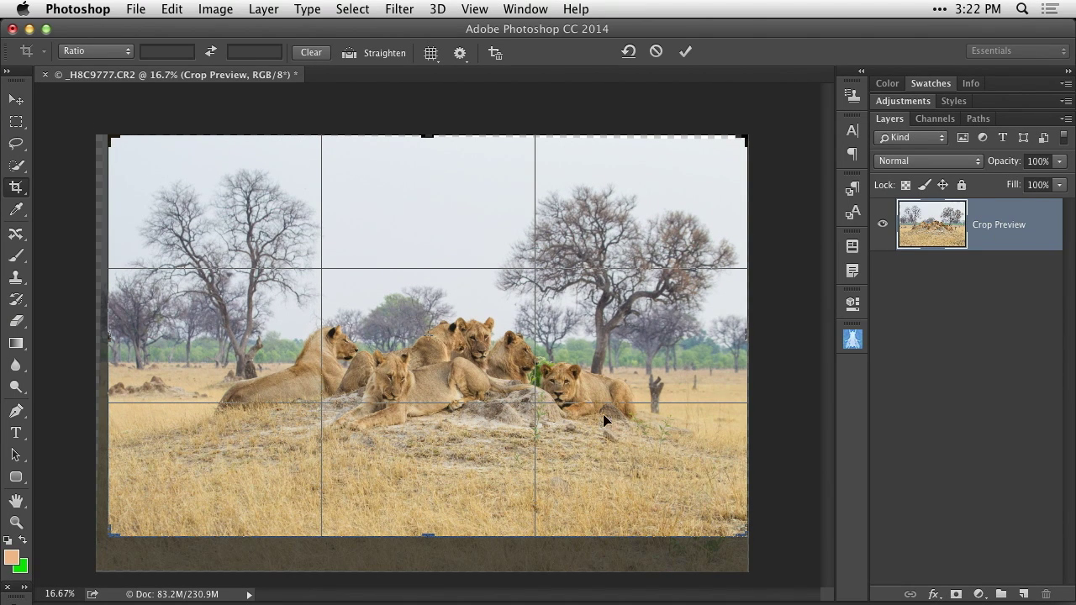
{"action": "mouse_move", "coordinate": [744, 535]}
{"action": "left_mouse_down"}
{"action": "mouse_move", "coordinate": [738, 505]}
{"action": "mouse_move", "coordinate": [739, 547]}
{"action": "mouse_move", "coordinate": [737, 510]}
{"action": "mouse_move", "coordinate": [743, 523]}
{"action": "left_mouse_up"}
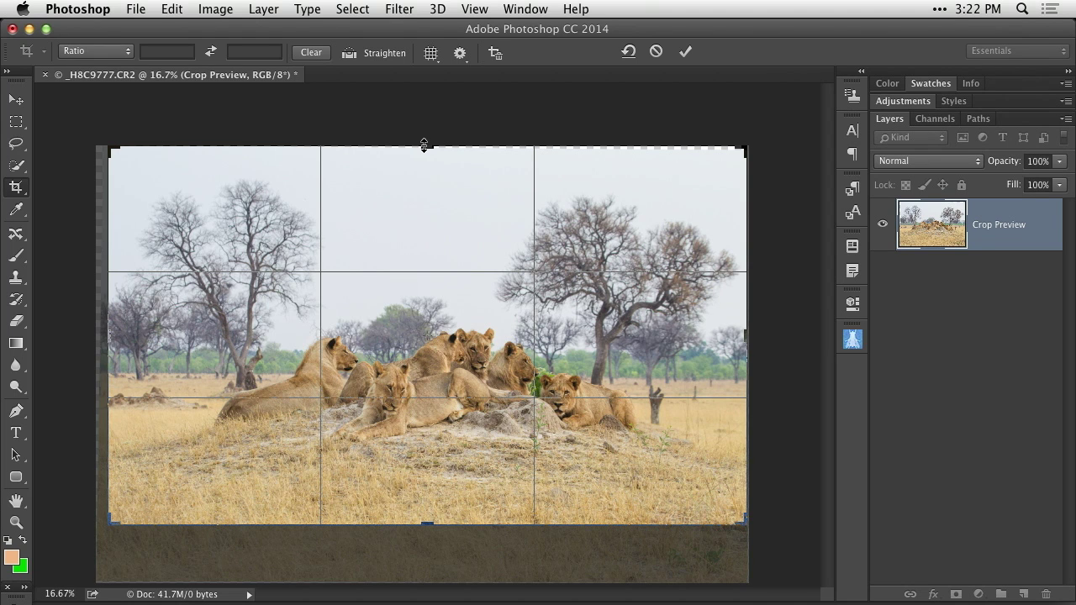
{"action": "left_click_drag", "start_coordinate": [424, 145], "coordinate": [427, 154]}
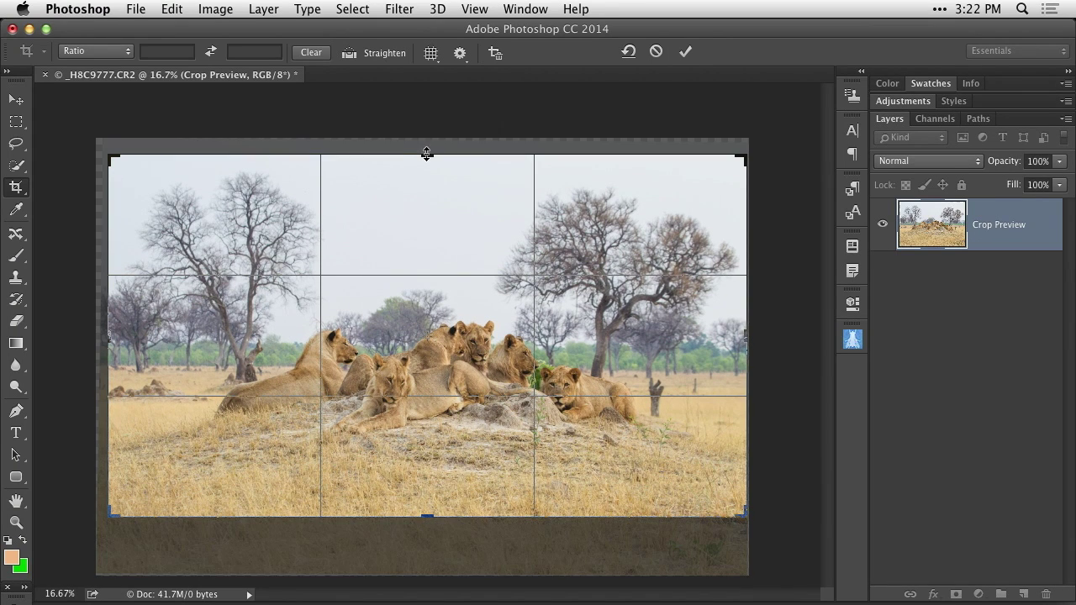